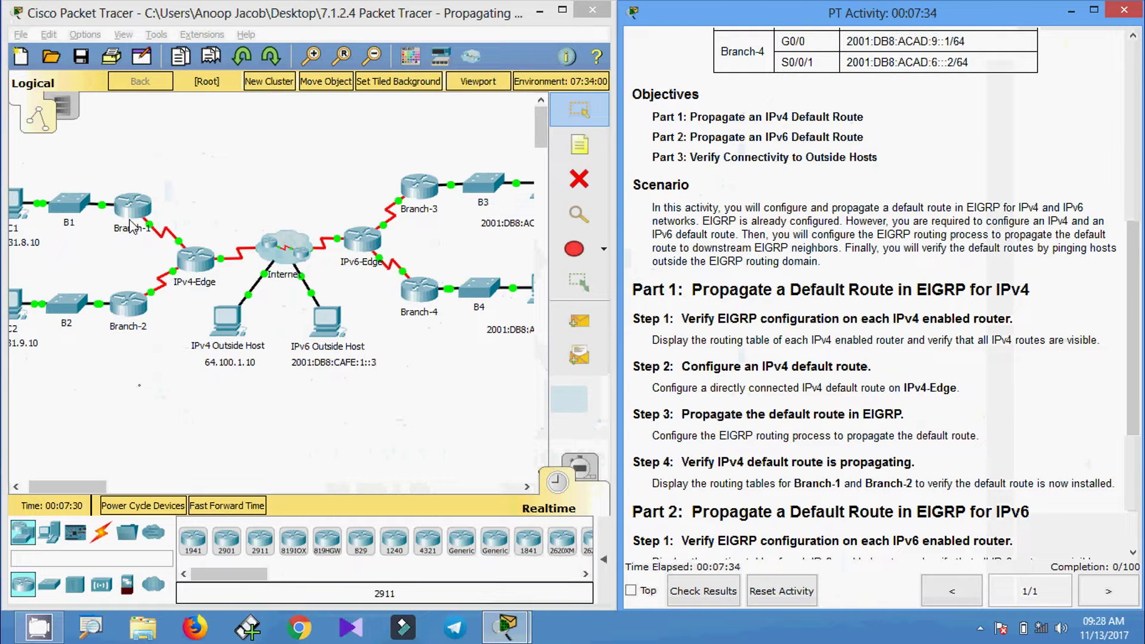
# - Open the Branch-1 router's command line and enter privileged EXEC mode
pyautogui.click(132, 206)
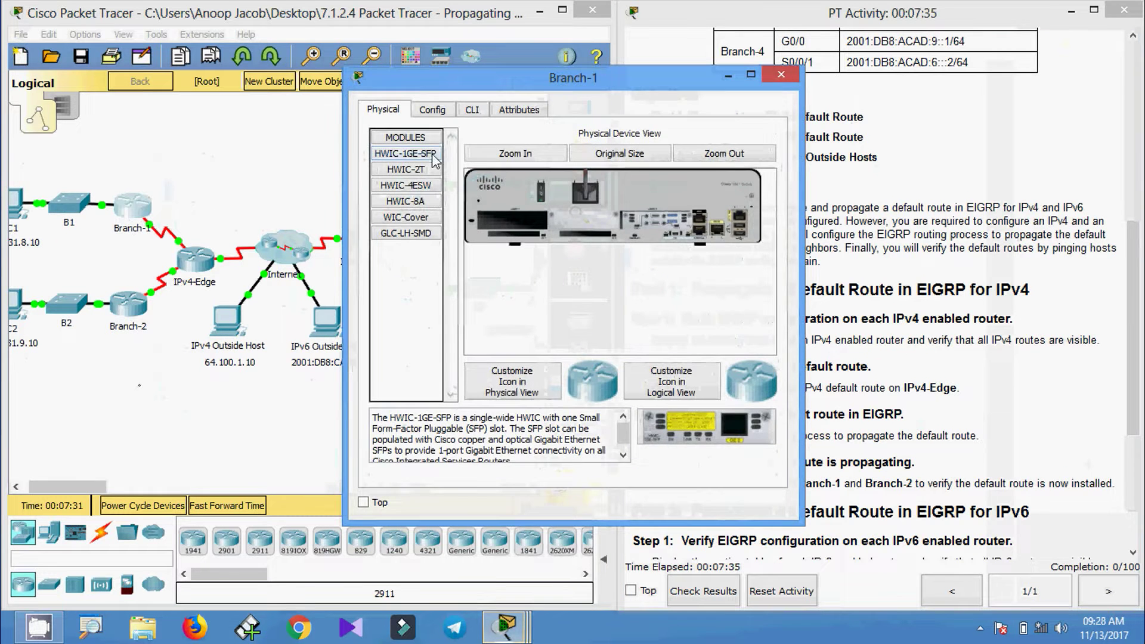
pyautogui.click(472, 109)
pyautogui.press('Return')
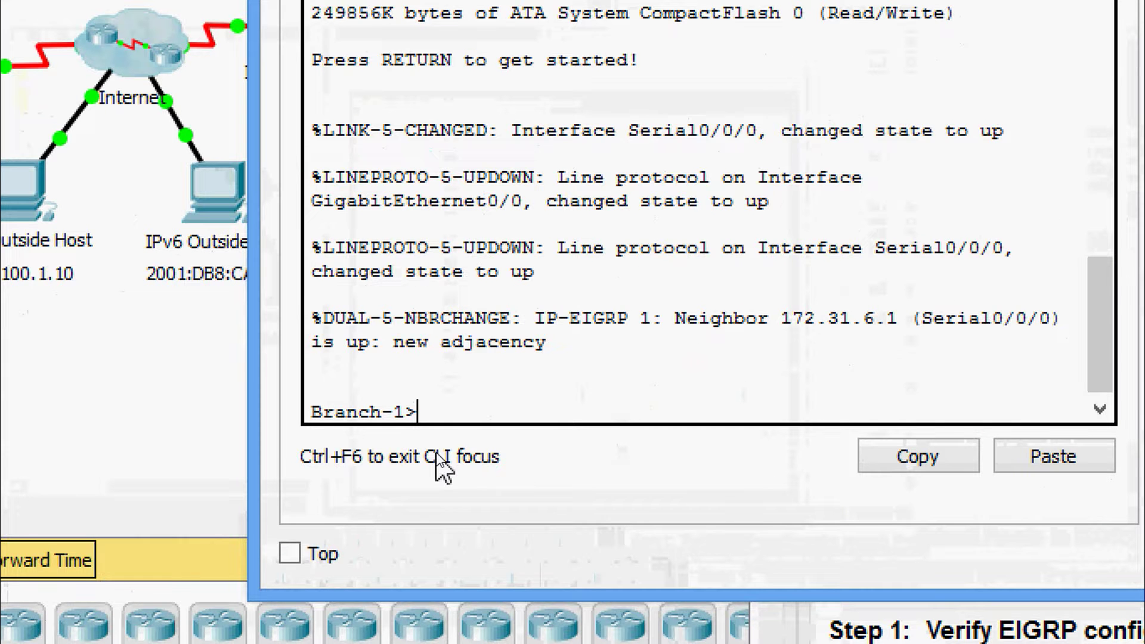
pyautogui.write('ena')
pyautogui.press('Tab')
pyautogui.press('Return')
# - Display Branch-1's IPv4 routing table with show ip route, examine its EIGRP-learned routes, and close the router window
pyautogui.write('sh')
pyautogui.press('Tab')
pyautogui.write('ip')
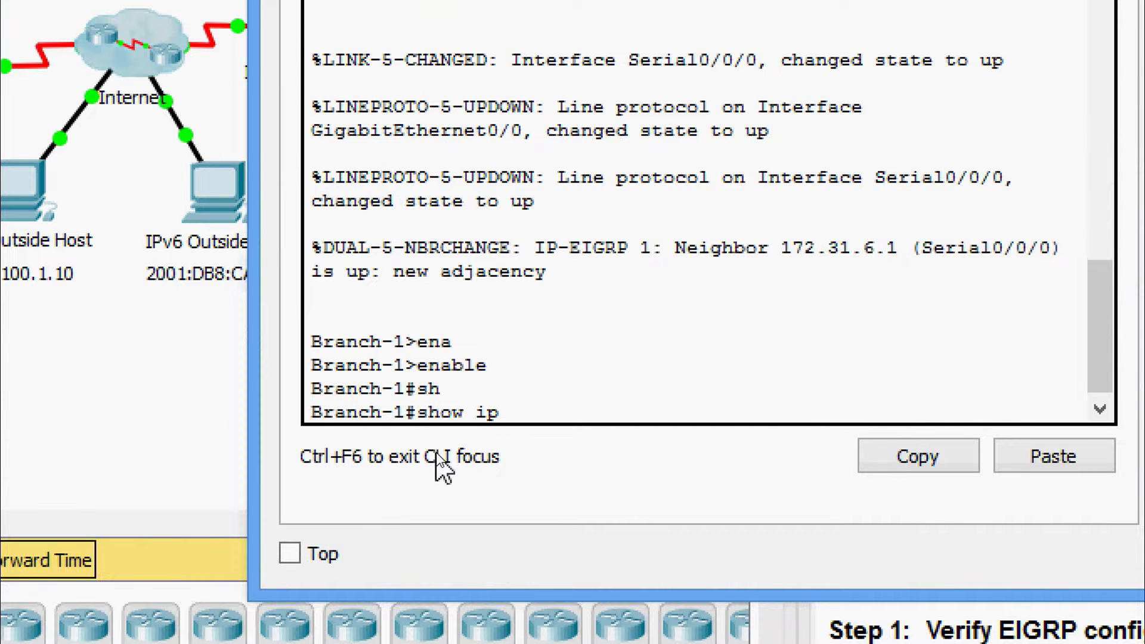
pyautogui.write(' rou')
pyautogui.press('Tab')
pyautogui.press('Return')
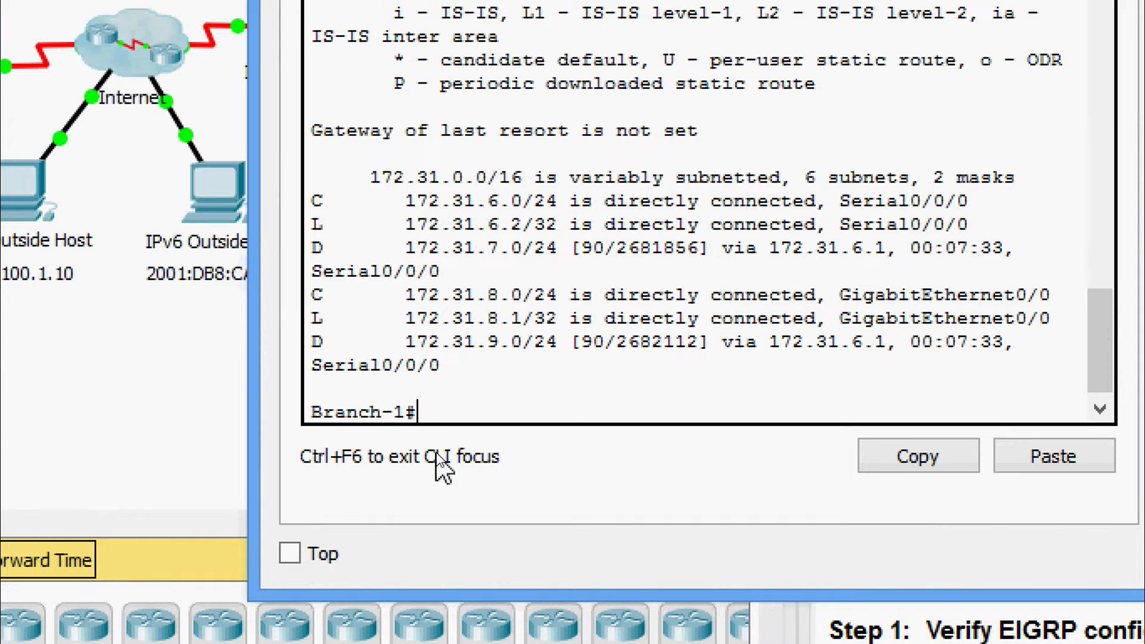
pyautogui.moveTo(313, 247); pyautogui.dragTo(980, 247)
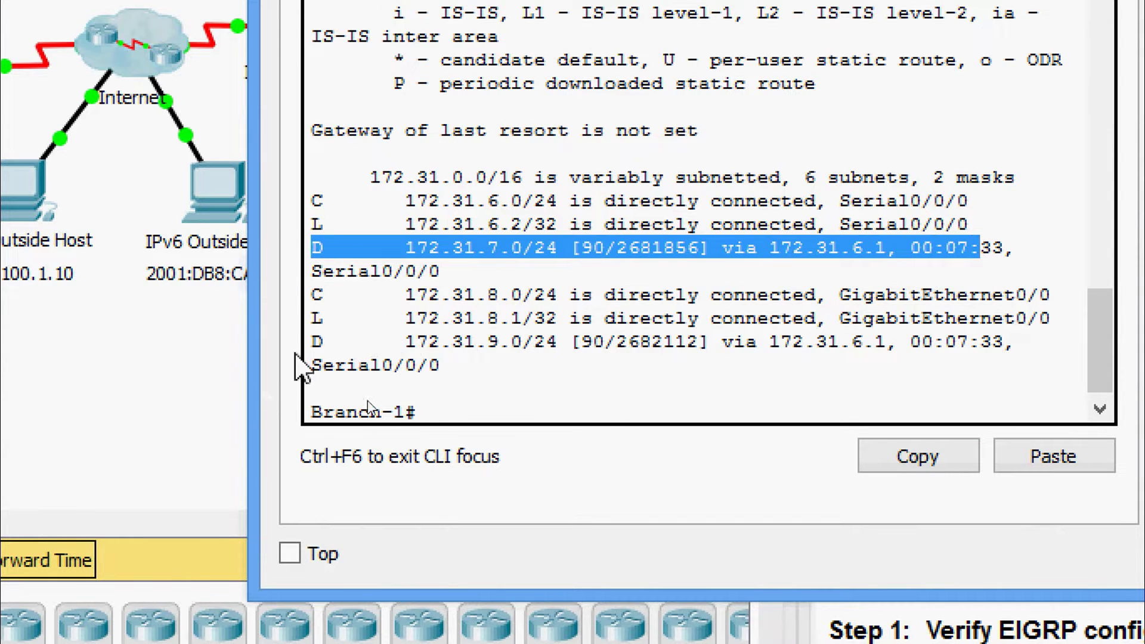
pyautogui.moveTo(312, 341); pyautogui.dragTo(935, 341)
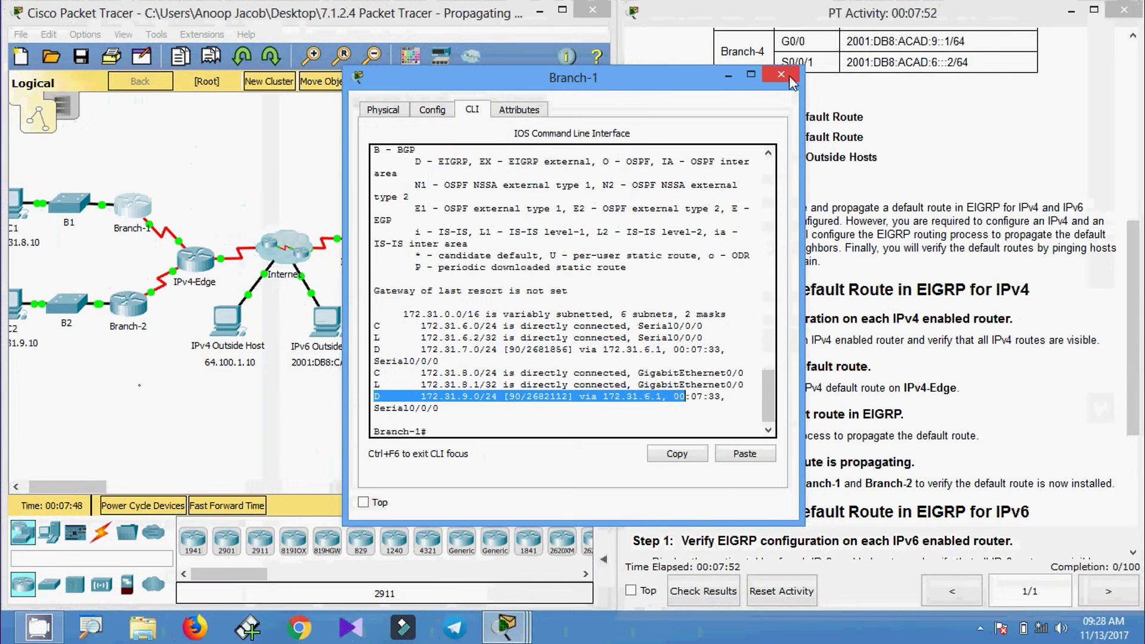
pyautogui.click(791, 80)
# - Open the Branch-2 router's command line and enter privileged EXEC mode
pyautogui.click(129, 307)
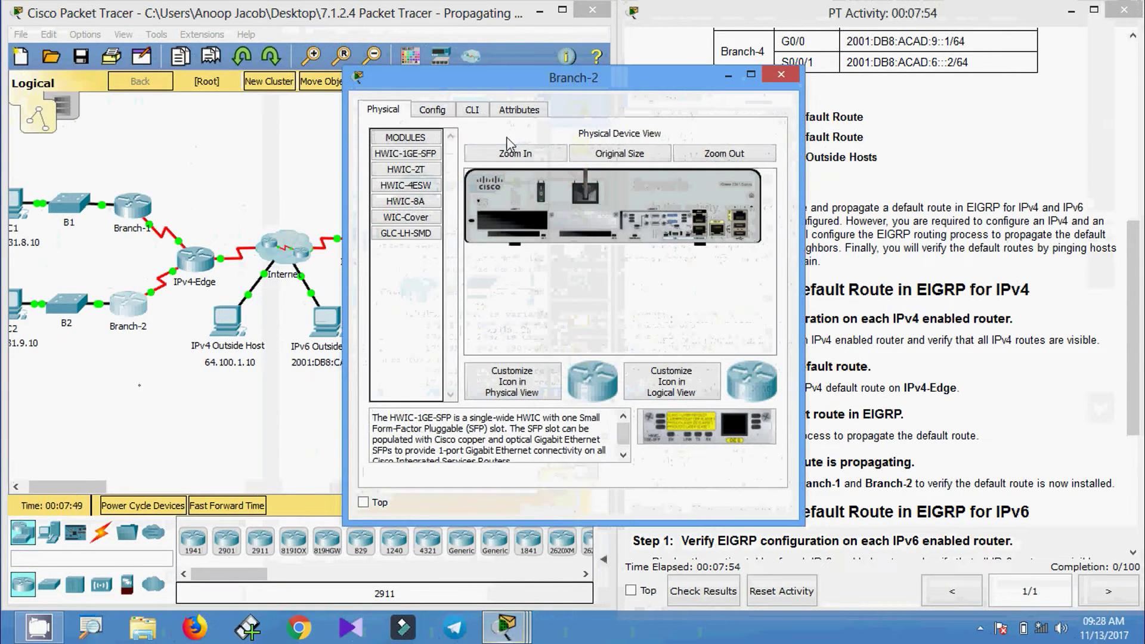
pyautogui.click(472, 109)
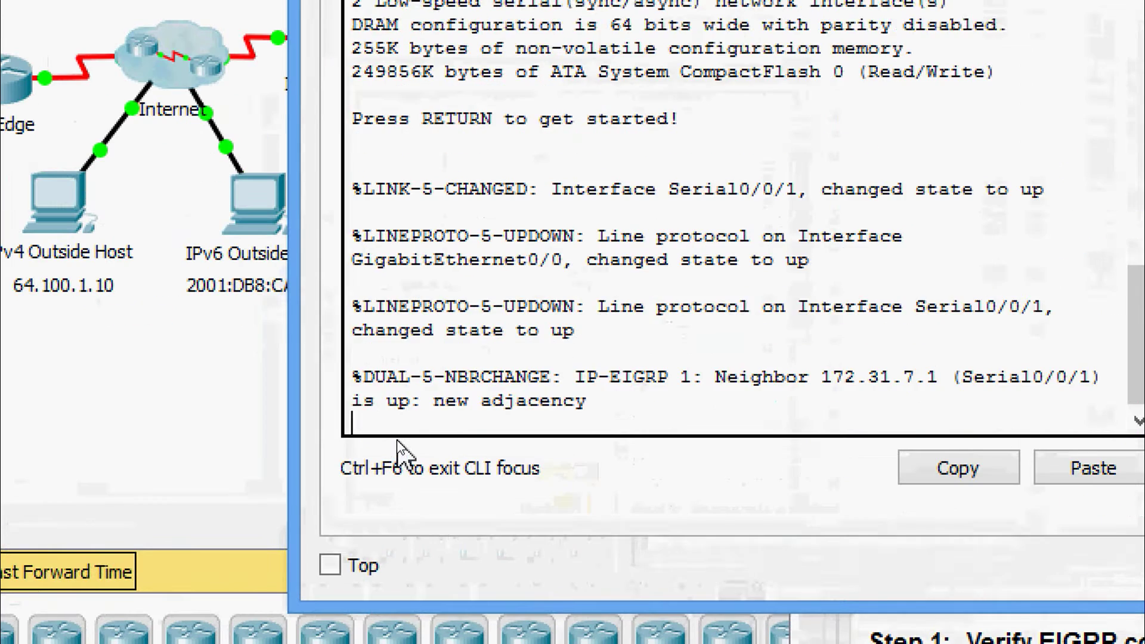
pyautogui.press('Return')
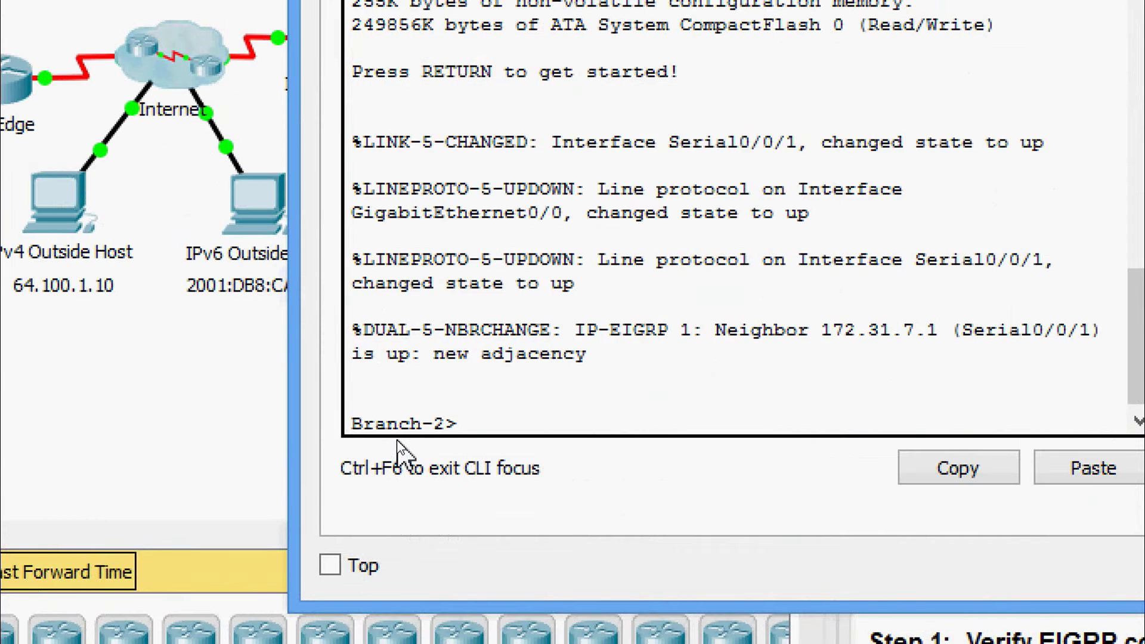
pyautogui.write('ena')
pyautogui.press('Tab')
pyautogui.press('Return')
# - Display Branch-2's IPv4 routing table with show ip route, examine its EIGRP-learned routes, and close the router window
pyautogui.write('sh')
pyautogui.press('Tab')
pyautogui.write('ip rou')
pyautogui.press('Tab')
pyautogui.press('Return')
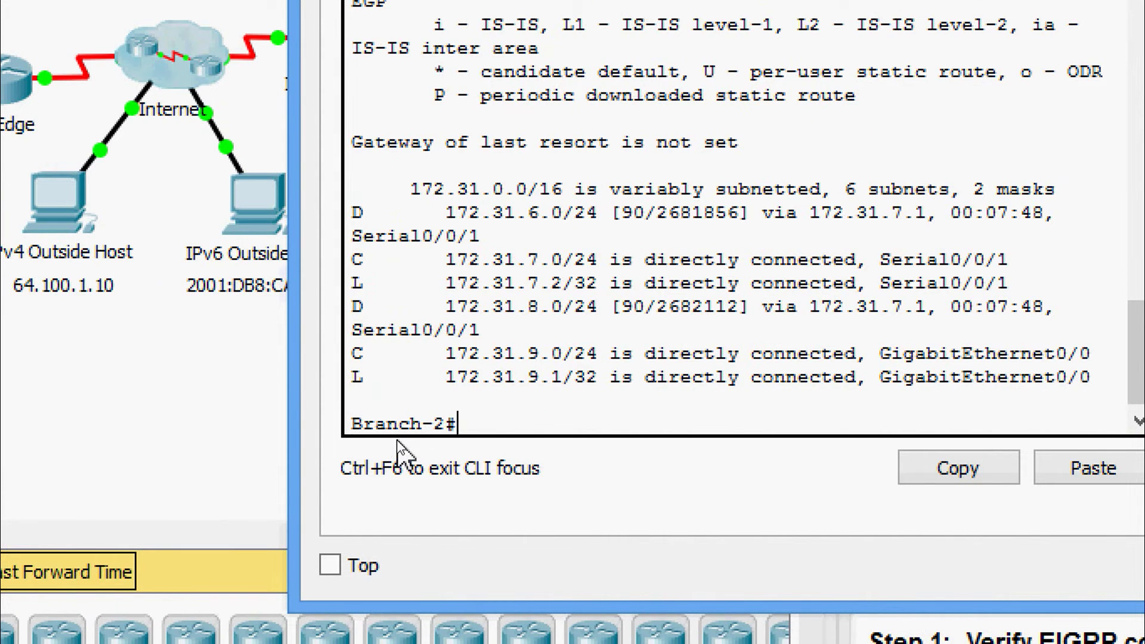
pyautogui.moveTo(354, 213); pyautogui.dragTo(796, 221)
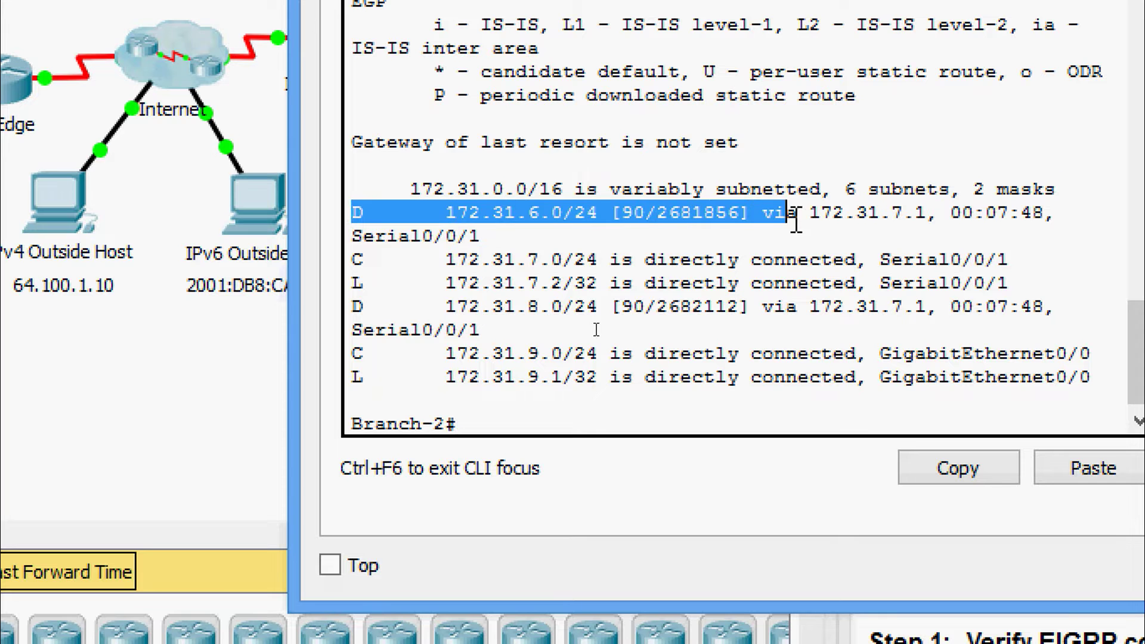
pyautogui.click(353, 307)
pyautogui.moveTo(354, 307); pyautogui.dragTo(901, 309)
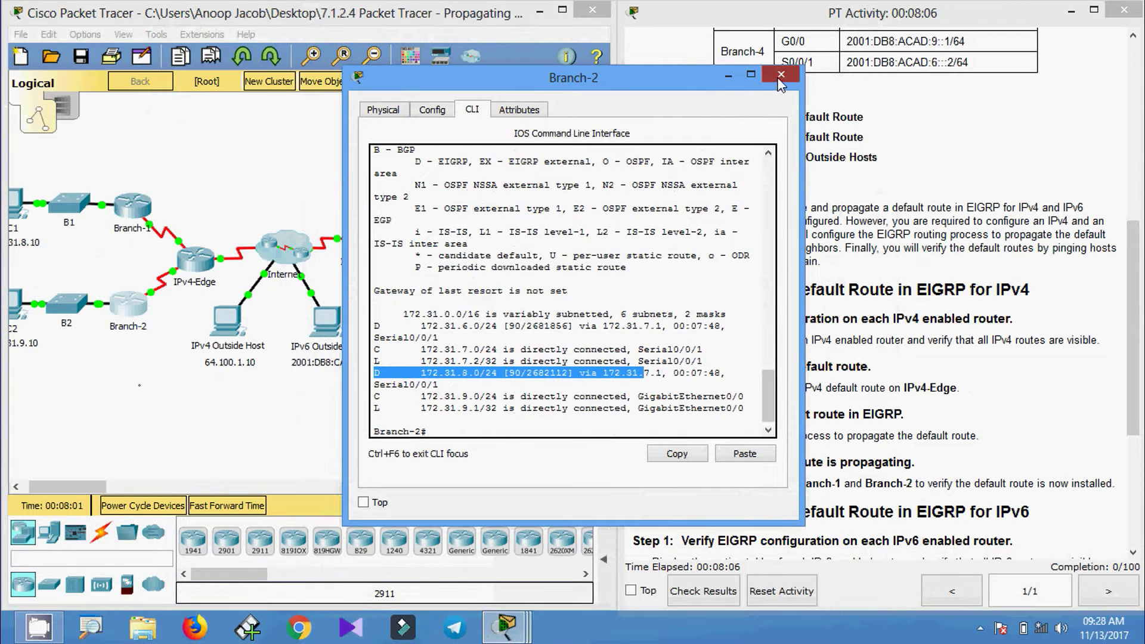
pyautogui.click(772, 81)
# - Open the IPv4-Edge router's command line and enter privileged EXEC mode
pyautogui.click(201, 275)
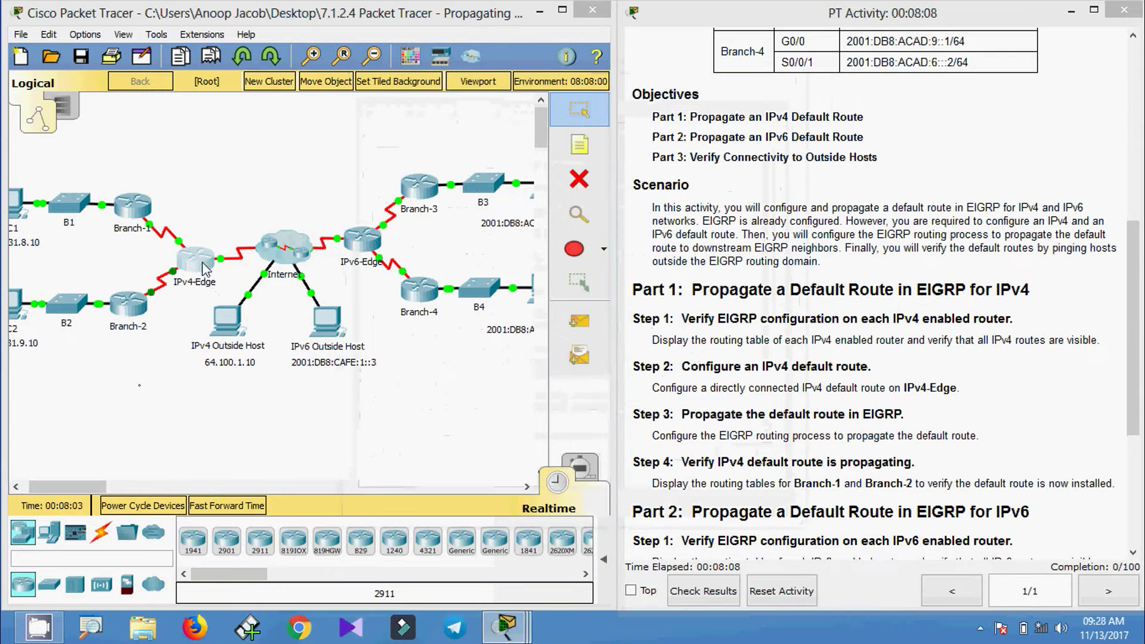
pyautogui.click(471, 111)
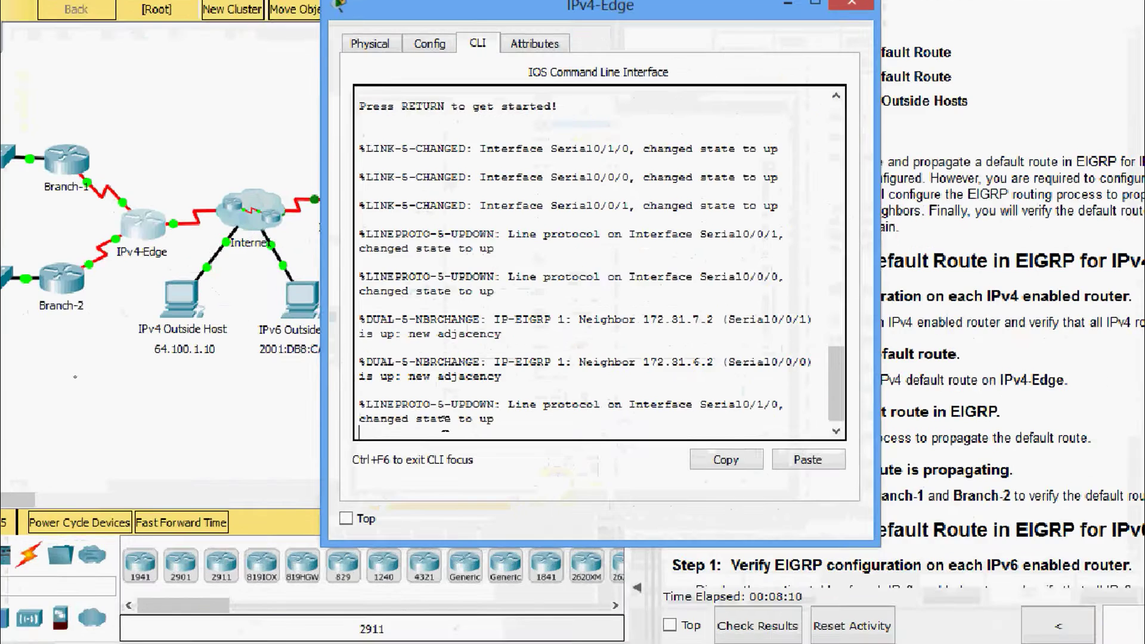
pyautogui.write('ena')
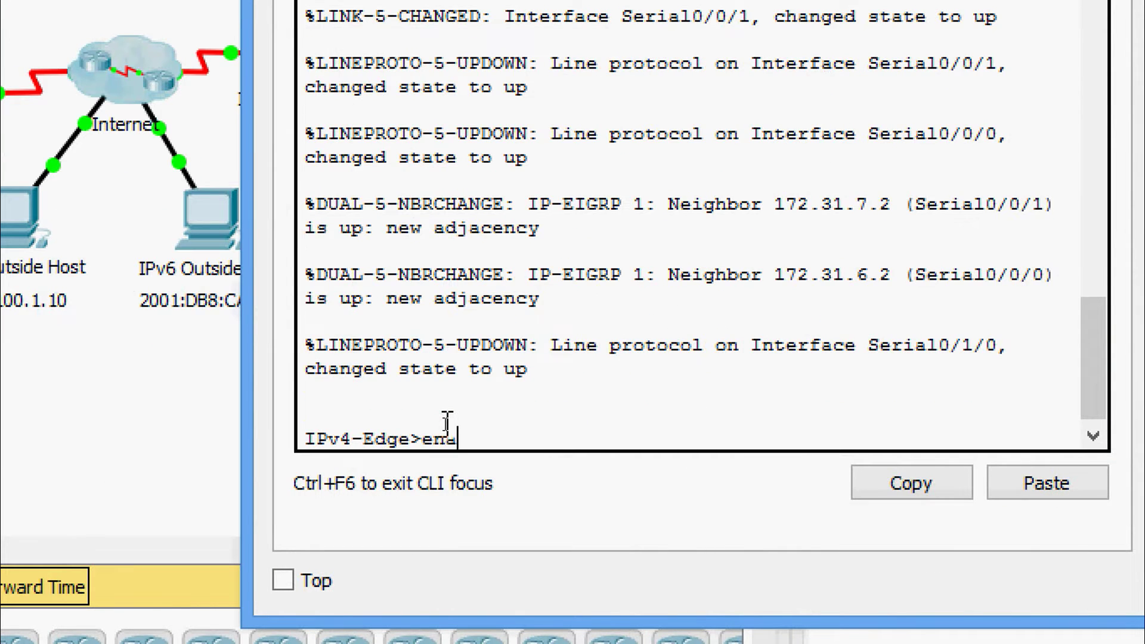
pyautogui.press('Tab')
pyautogui.press('Return')
# - Display IPv4-Edge's IPv4 routing table with show ip route and examine the routes learned through EIGRP
pyautogui.write('sh')
pyautogui.press('Tab')
pyautogui.write('ip ro')
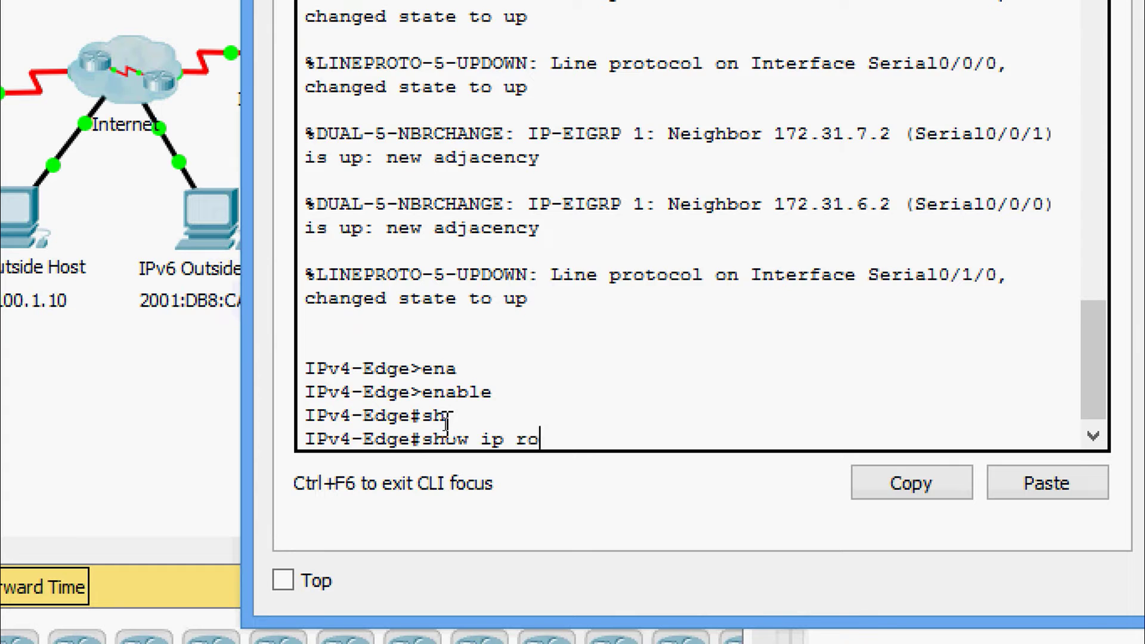
pyautogui.press('Return')
pyautogui.moveTo(305, 251); pyautogui.dragTo(962, 256)
pyautogui.moveTo(306, 299); pyautogui.dragTo(975, 296)
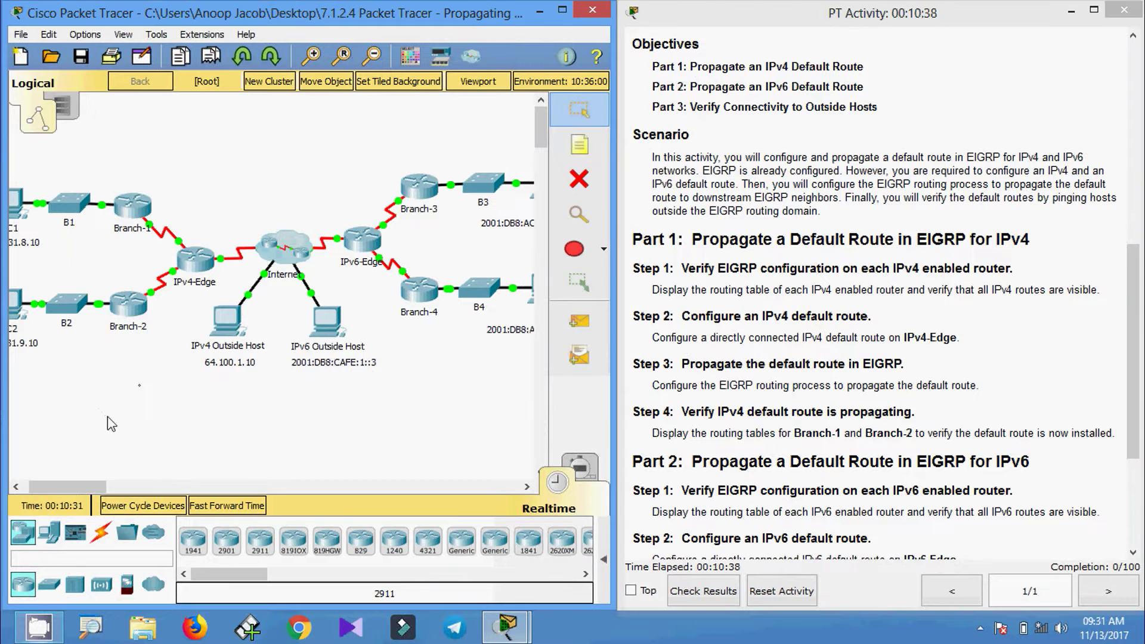
# - Return to the IPv4-Edge router's command line and enter global configuration mode
pyautogui.click(198, 272)
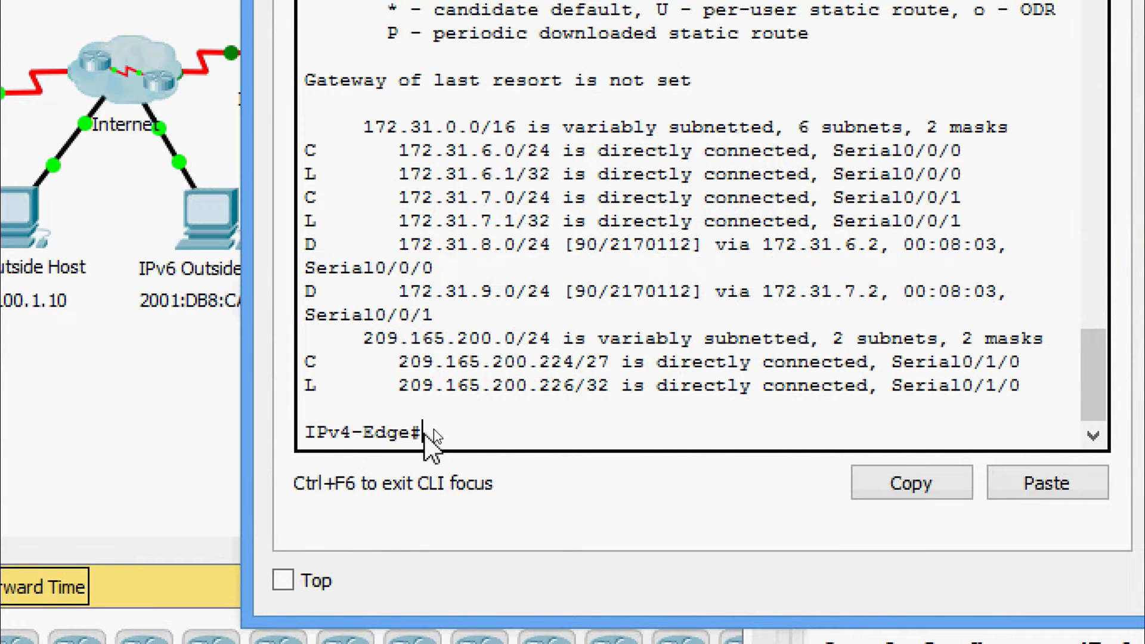
pyautogui.write('conf')
pyautogui.press('Tab')
pyautogui.write('ter')
pyautogui.press('Tab')
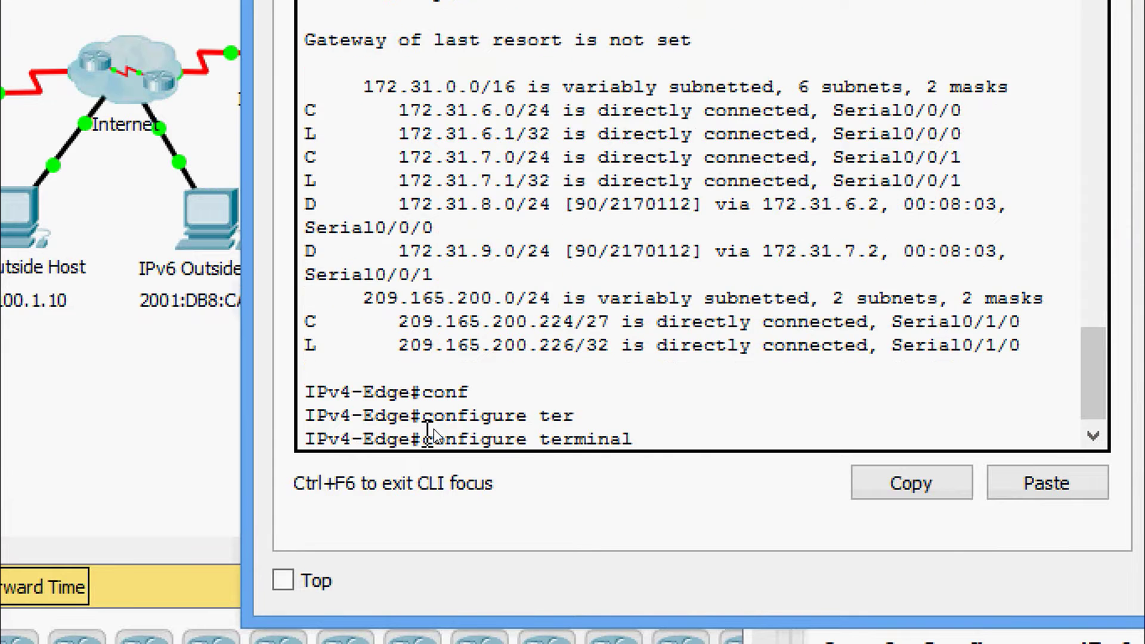
pyautogui.press('Return')
# - Configure a directly connected IPv4 default route on IPv4-Edge with ip route 0.0.0.0 0.0.0.0 serial 0/1/0
pyautogui.write('ip rou')
pyautogui.press('Tab')
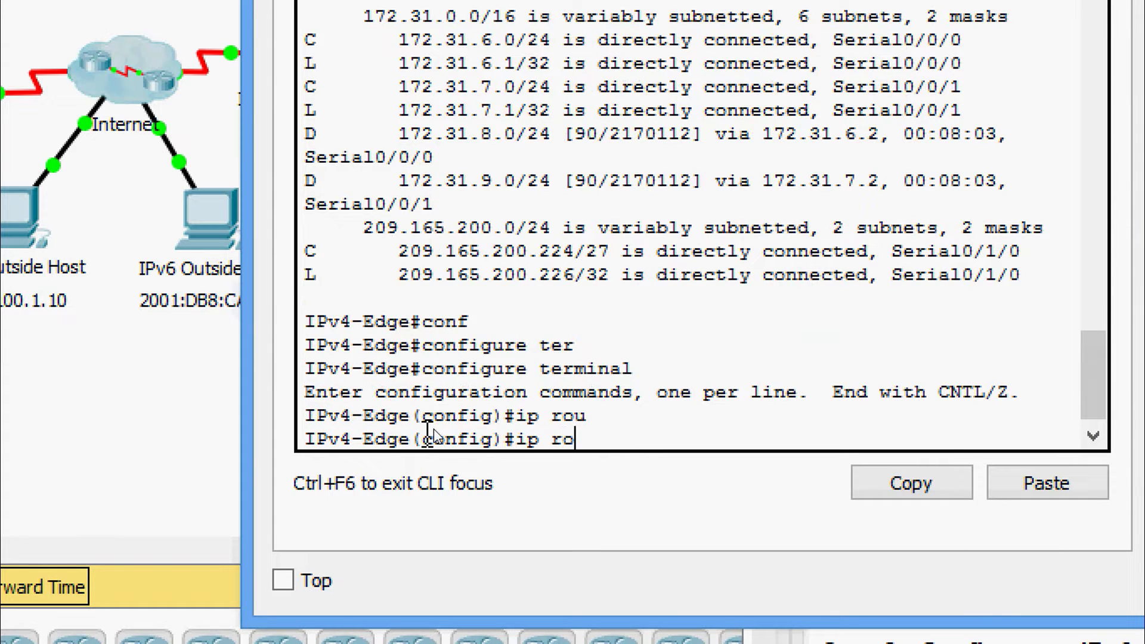
pyautogui.press('BackSpace')
pyautogui.write('ute')
pyautogui.press('Tab')
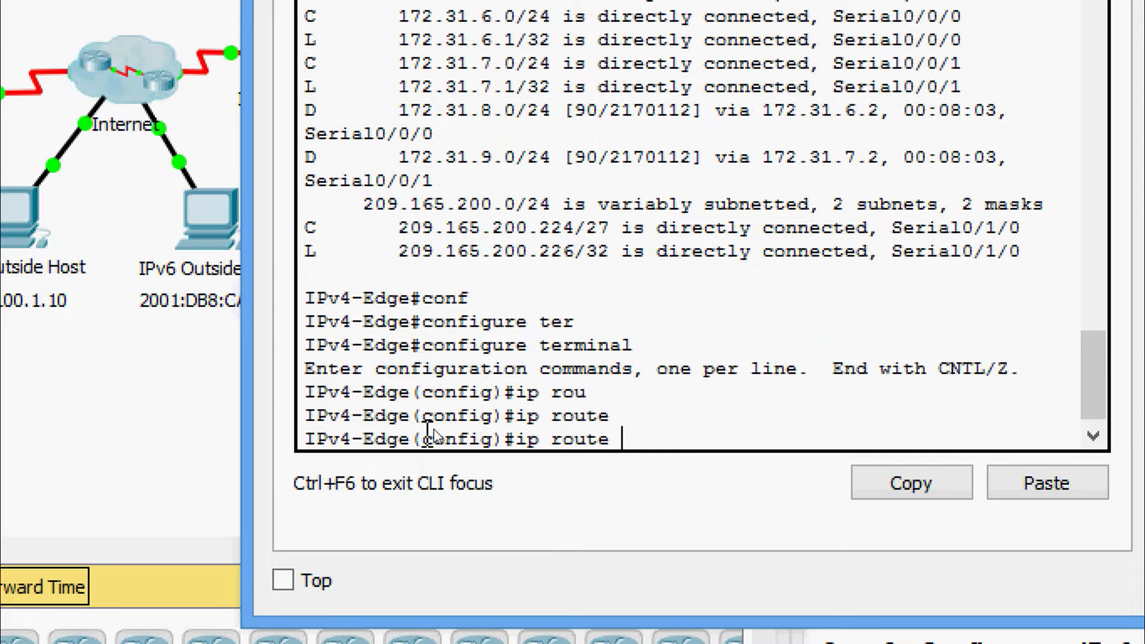
pyautogui.write('0.0.0.0 0.0.0.0')
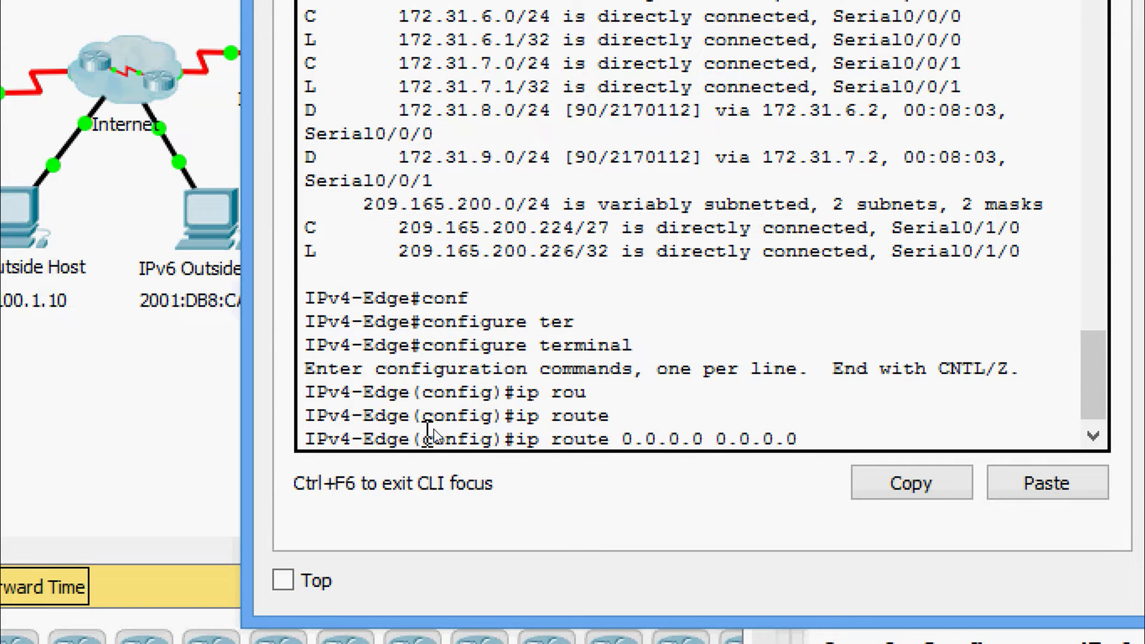
pyautogui.write(' ?ser')
pyautogui.press('Tab')
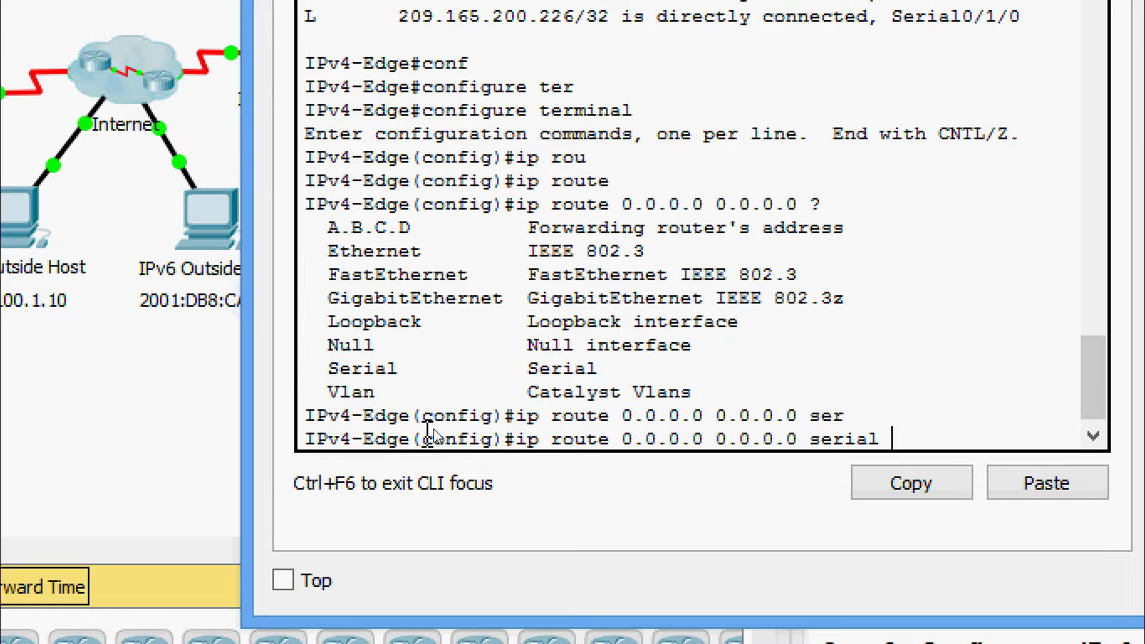
pyautogui.write('0/1/0')
pyautogui.press('Return')
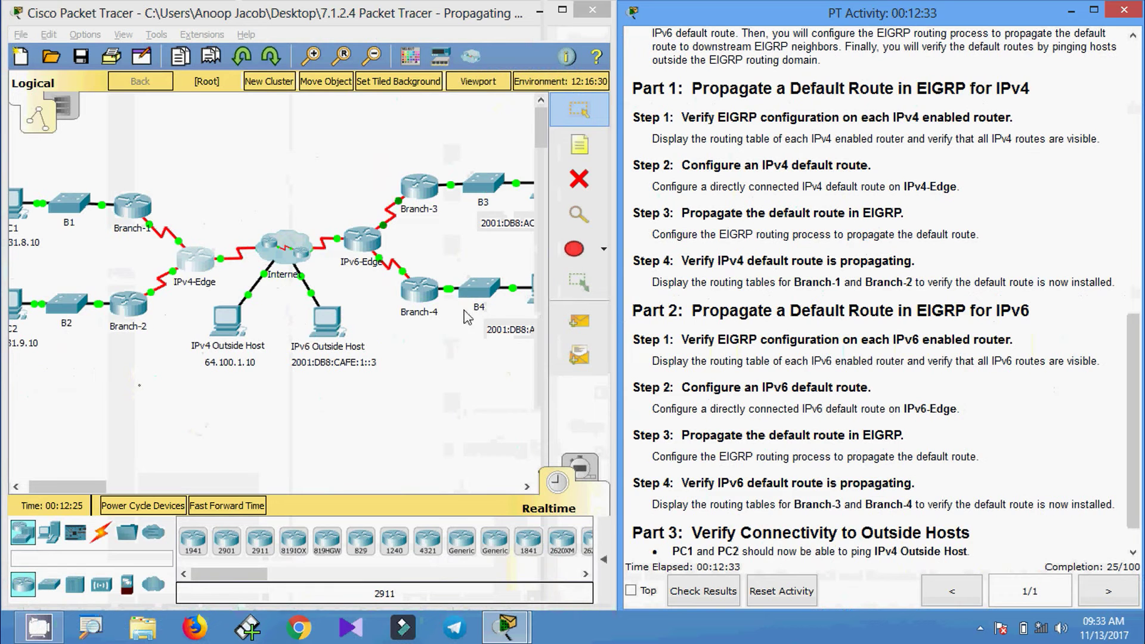
# - Reopen IPv4-Edge's command line and enter EIGRP router configuration for autonomous system 1
pyautogui.click(213, 263)
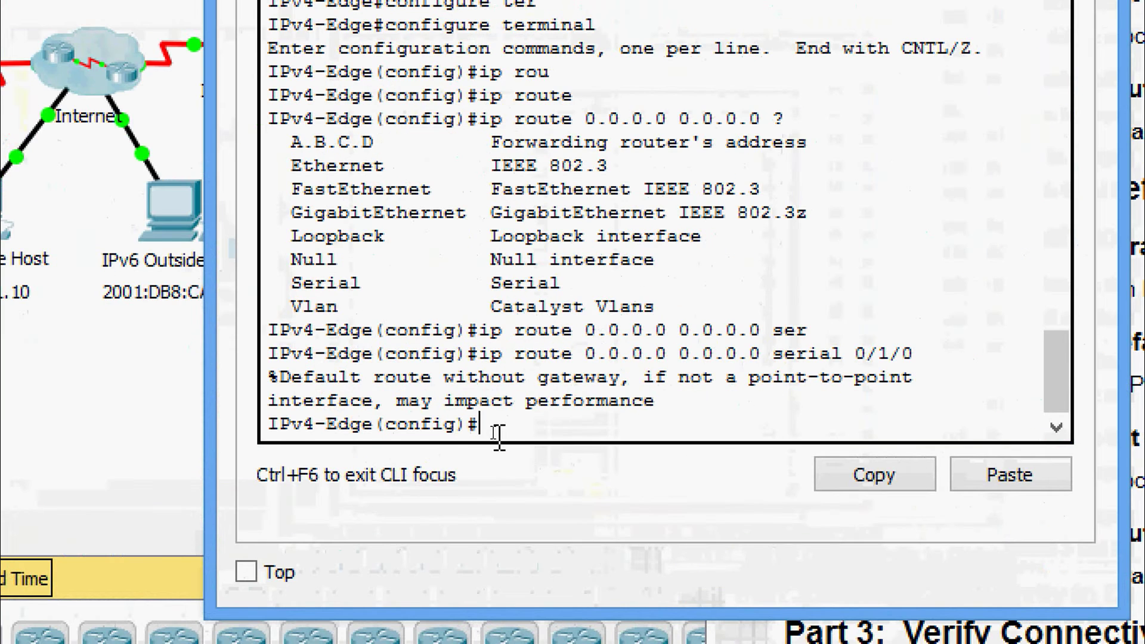
pyautogui.write('router')
pyautogui.press('Tab')
pyautogui.write('ei')
pyautogui.press('Tab')
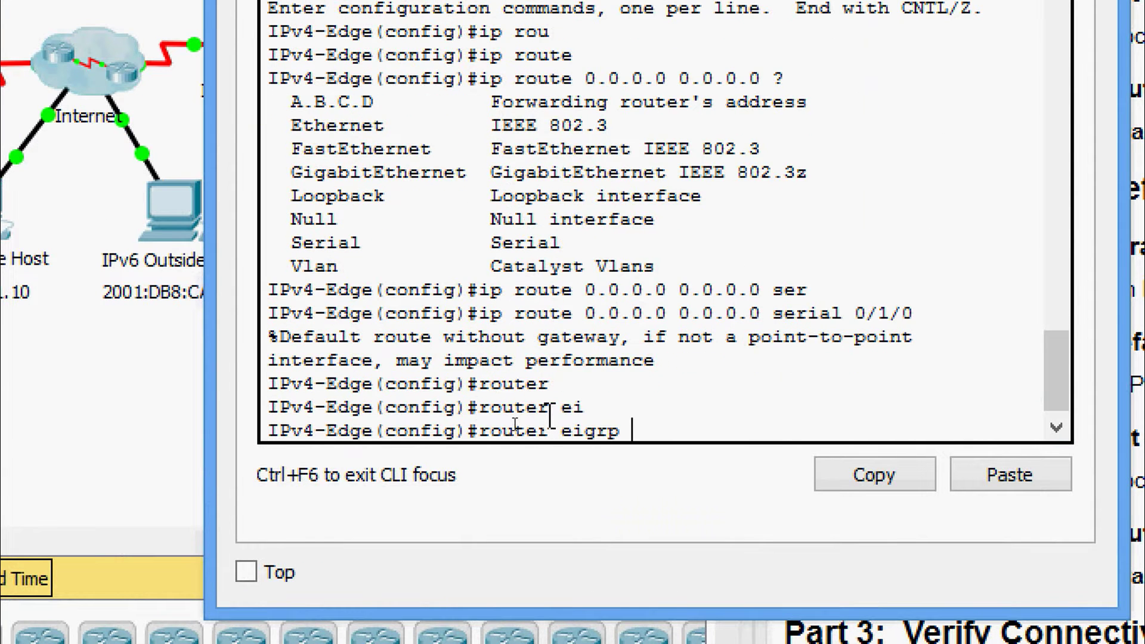
pyautogui.write('?')
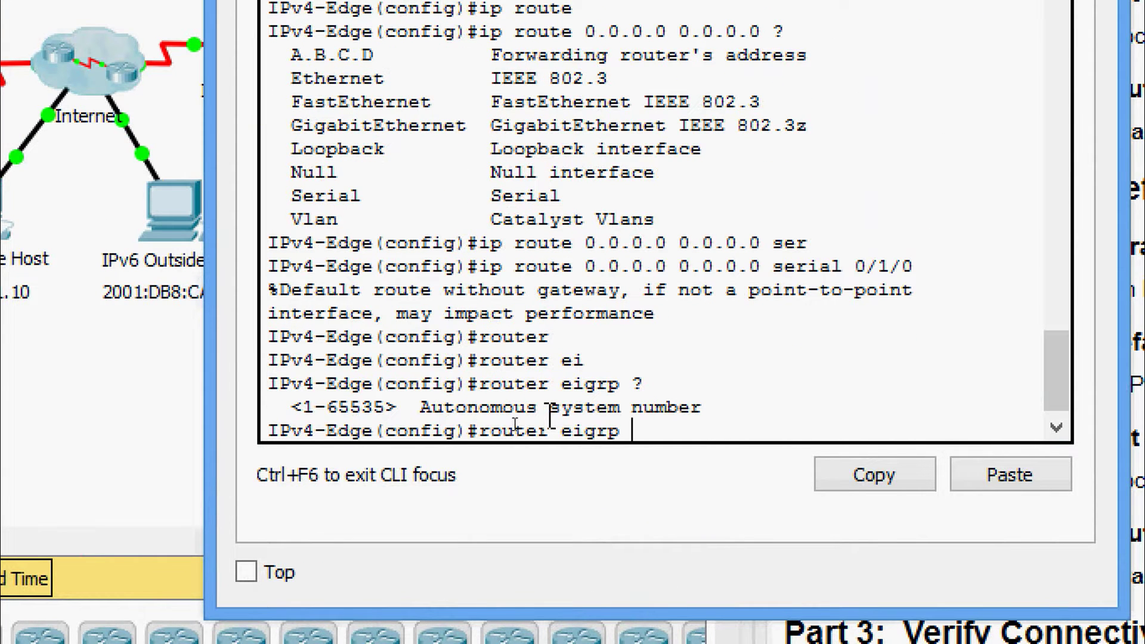
pyautogui.write('1')
pyautogui.press('Return')
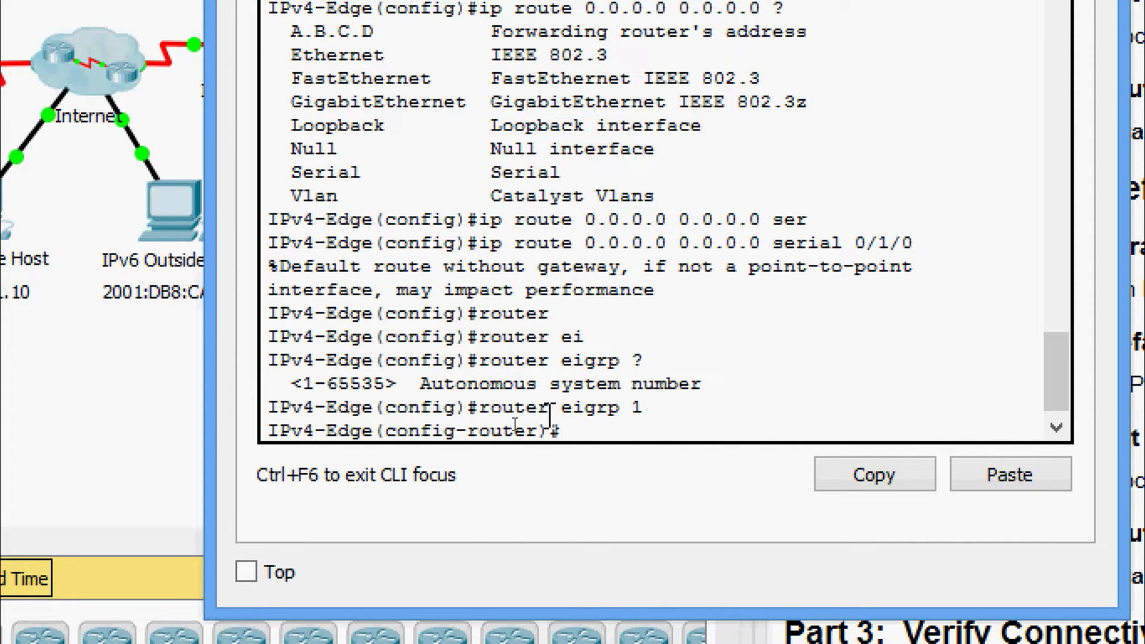
# - Propagate the default route in IPv4-Edge's EIGRP process with the redistribute static command
pyautogui.write('re')
pyautogui.press('Tab')
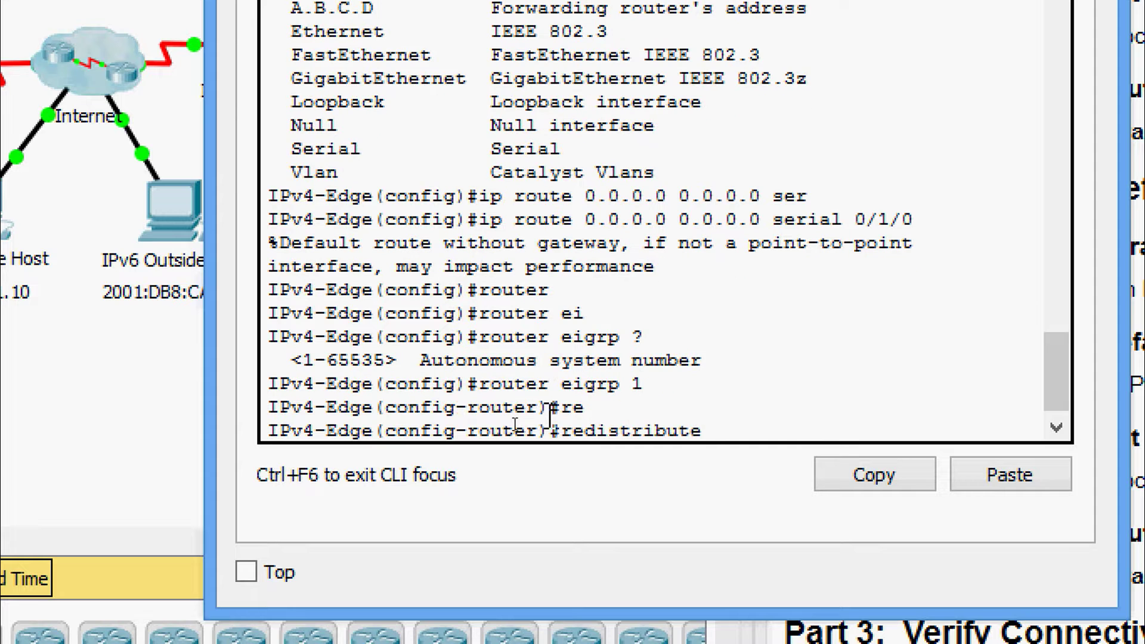
pyautogui.write('st')
pyautogui.press('Tab')
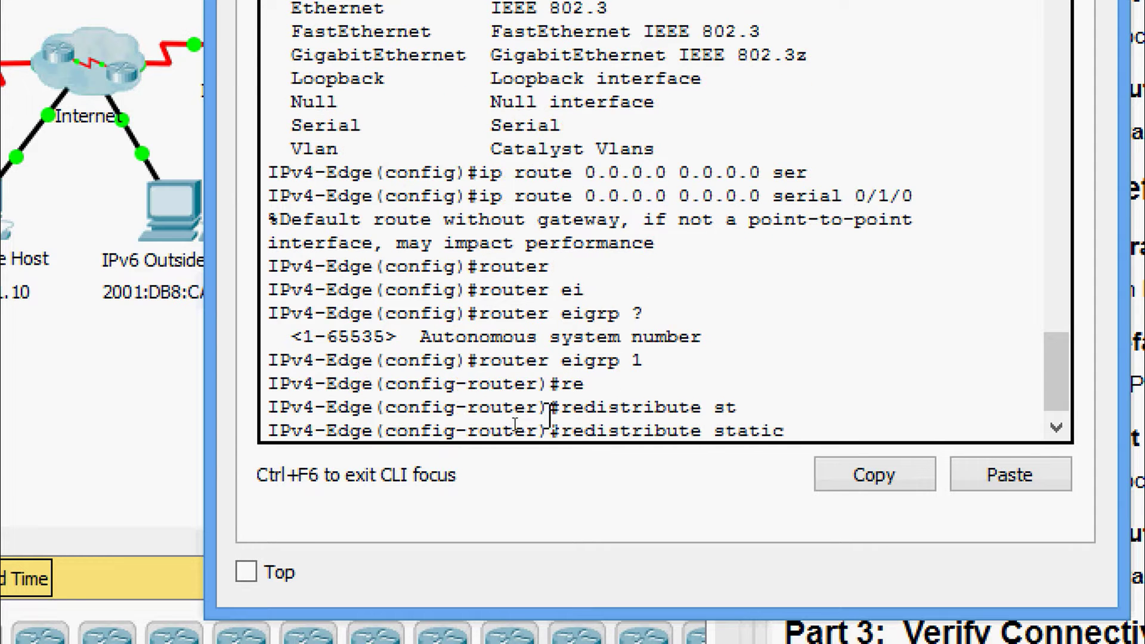
pyautogui.press('Return')
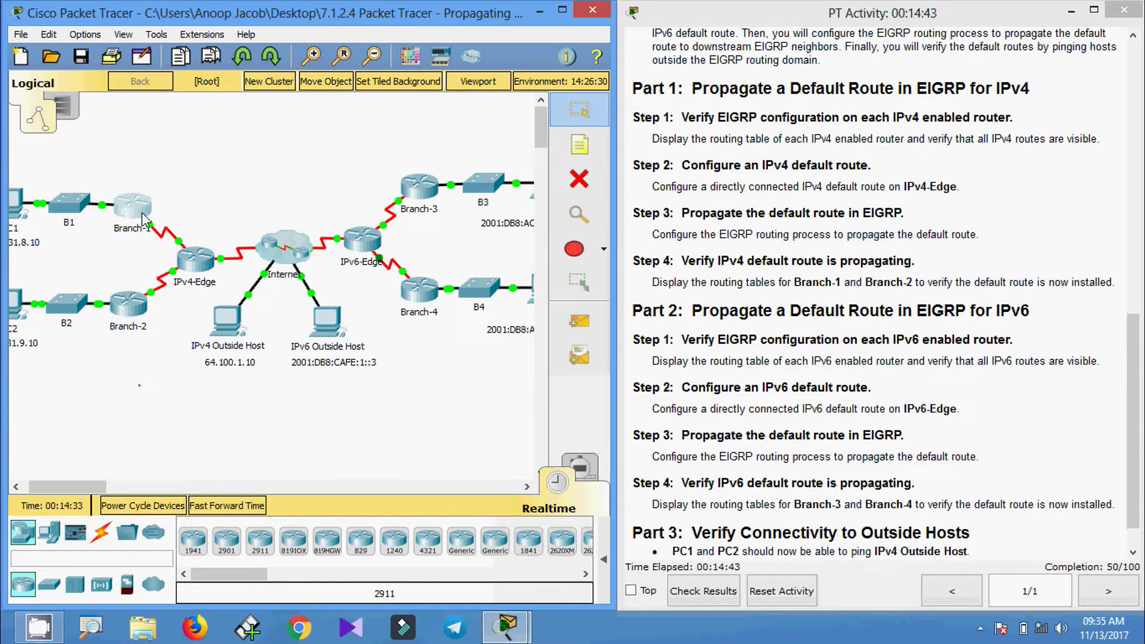
# - Display Branch-1's IPv4 routing table again, check for the external EIGRP default route to 0.0.0.0/0, and close the router window
pyautogui.click(135, 212)
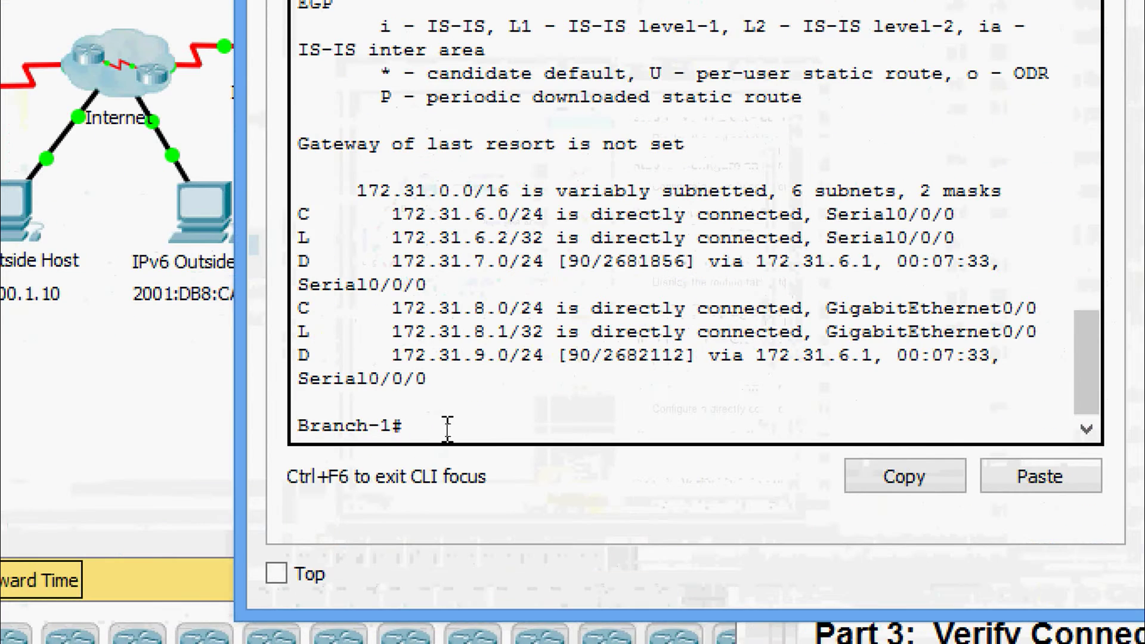
pyautogui.write('sh')
pyautogui.press('Tab')
pyautogui.write('ip rou')
pyautogui.press('Tab')
pyautogui.press('Return')
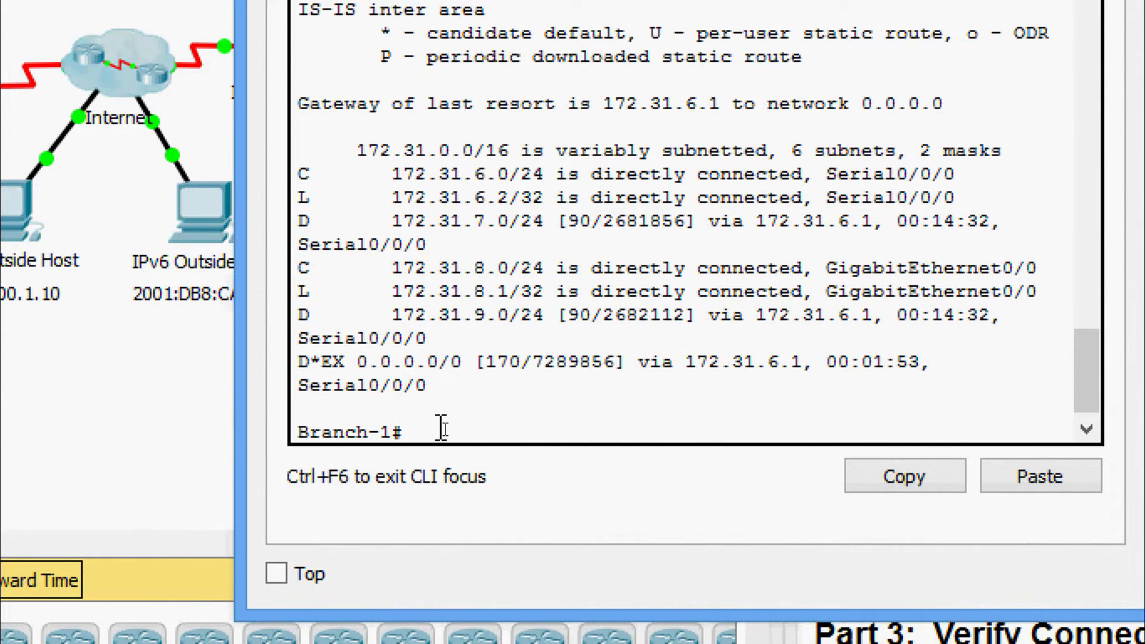
pyautogui.moveTo(298, 362); pyautogui.dragTo(900, 386)
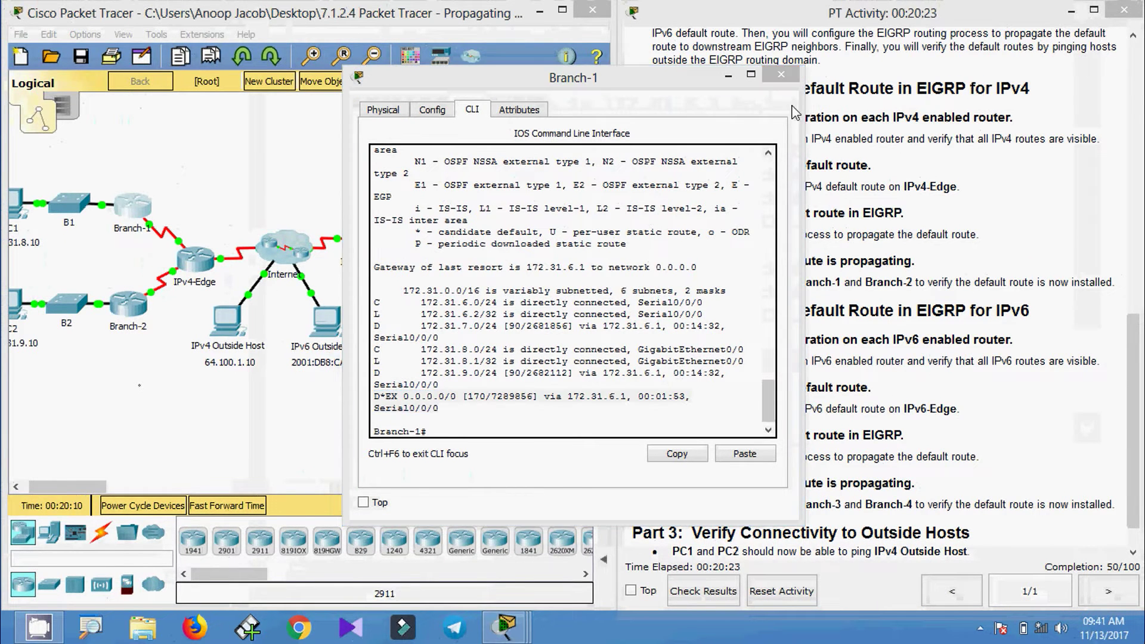
pyautogui.click(781, 74)
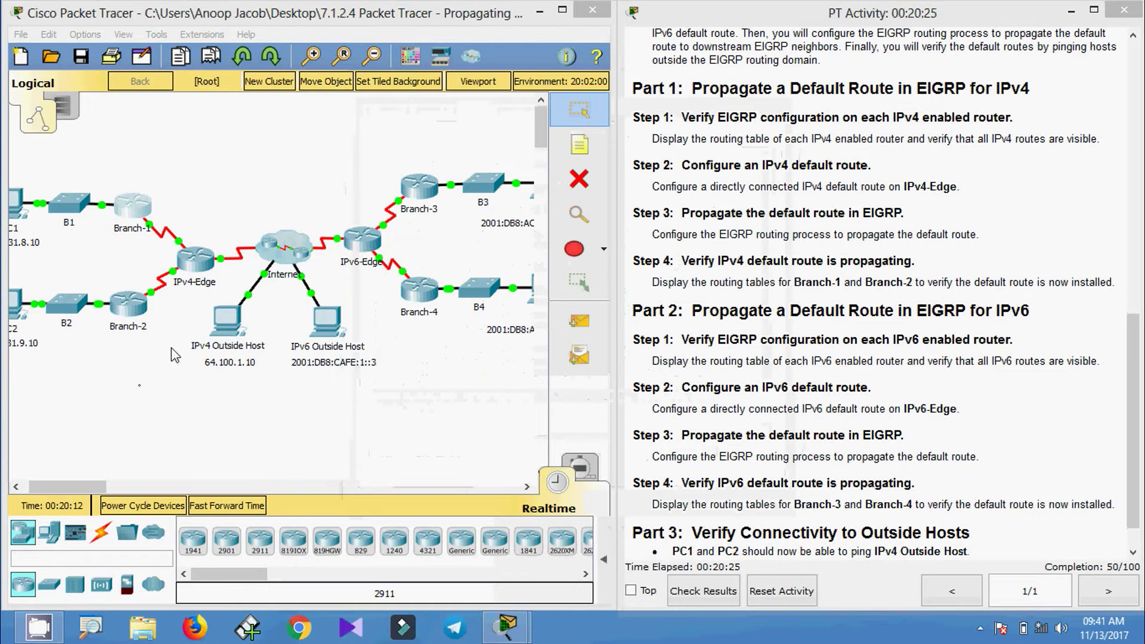
# - Open Branch-2's command line, enter privileged mode and display its IPv4 routing table to check for the propagated default route
pyautogui.click(131, 316)
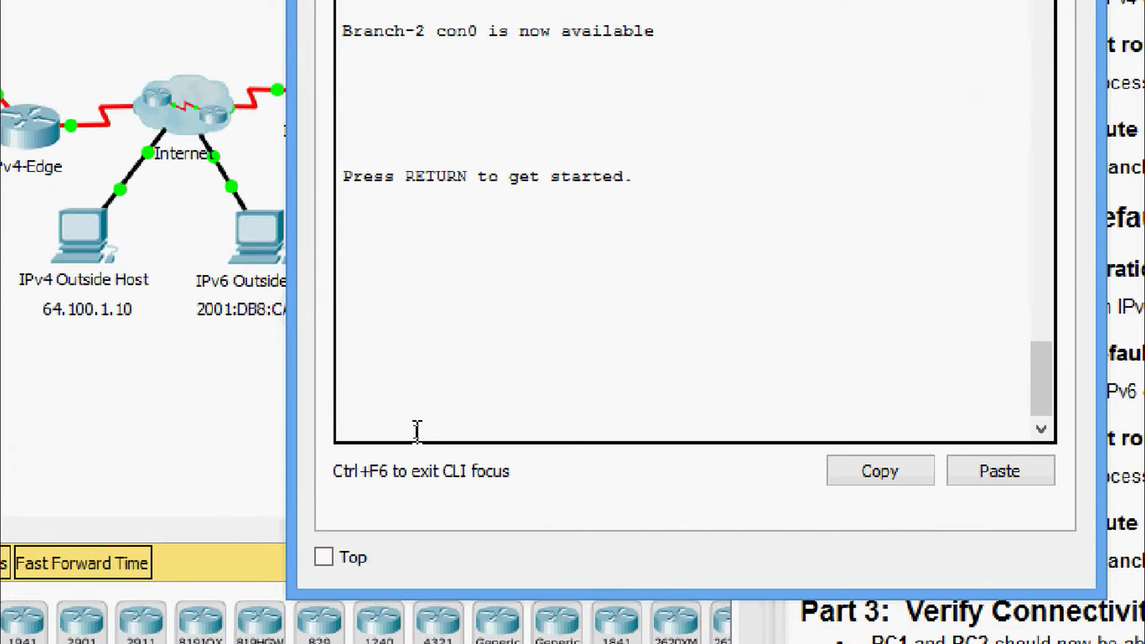
pyautogui.press('Return')
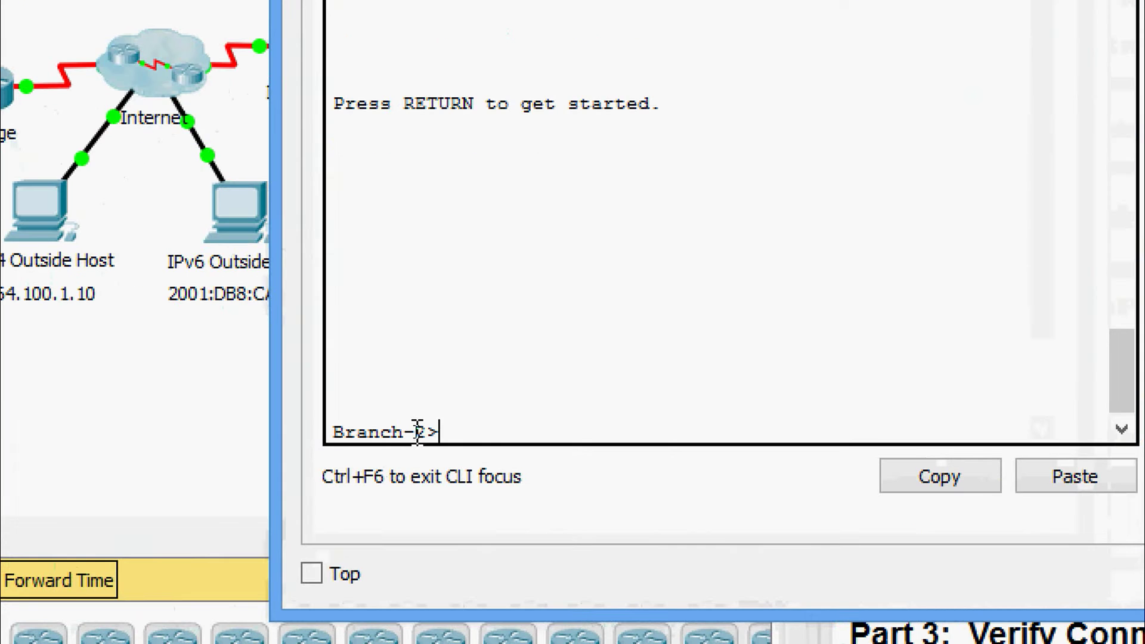
pyautogui.write('ena')
pyautogui.press('Tab')
pyautogui.press('Return')
pyautogui.write('sh')
pyautogui.press('Tab')
pyautogui.write('ip rou')
pyautogui.press('Tab')
pyautogui.press('Return')
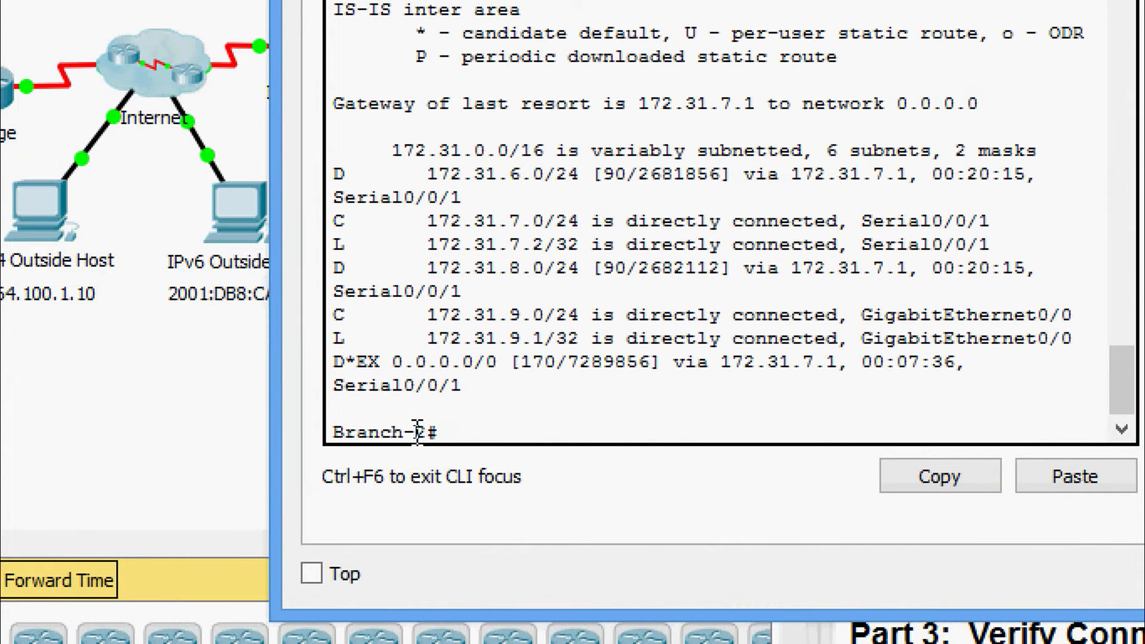
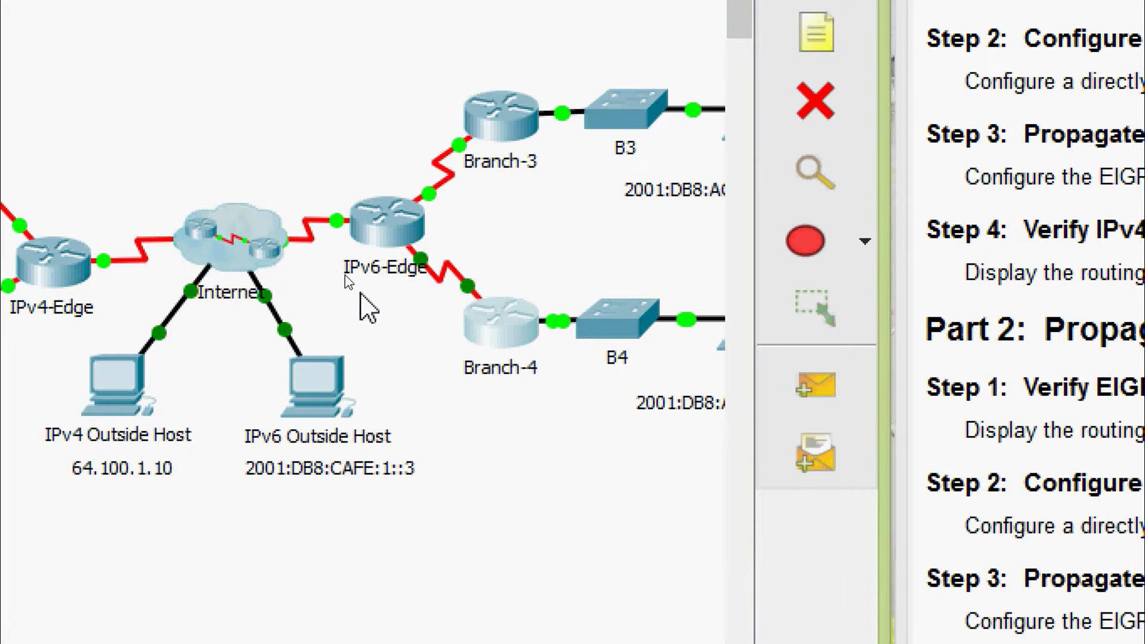
# - Open IPv6-Edge's command line, enter privileged mode and display its routing table with show ipv6 route
pyautogui.click(356, 239)
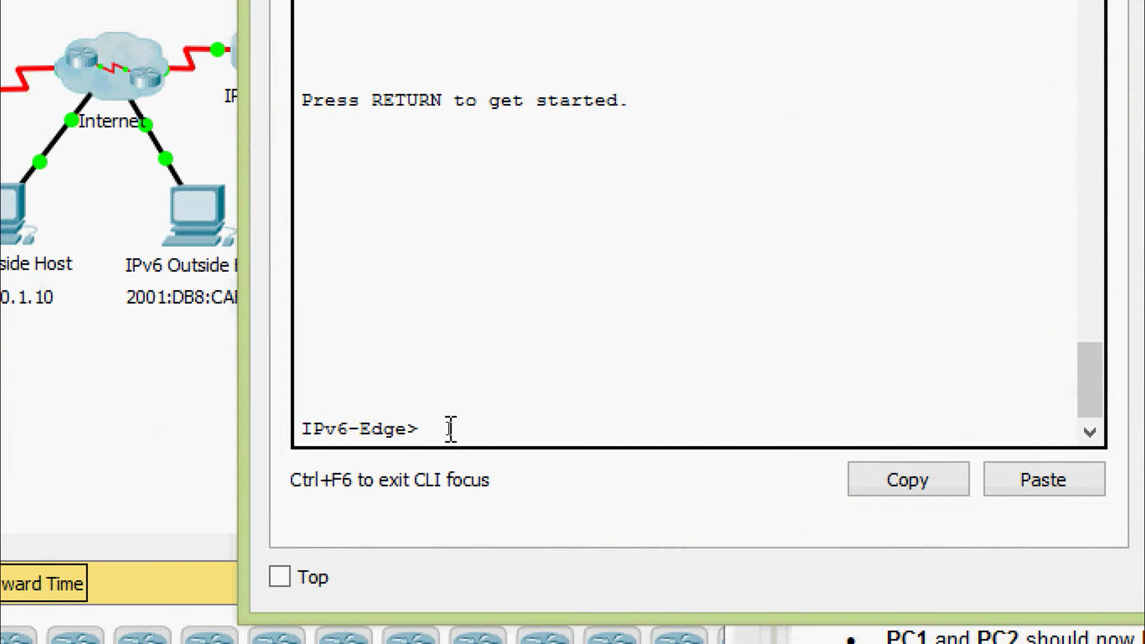
pyautogui.write('ena')
pyautogui.press('Tab')
pyautogui.press('Return')
pyautogui.write('sh')
pyautogui.press('Tab')
pyautogui.write('ipv')
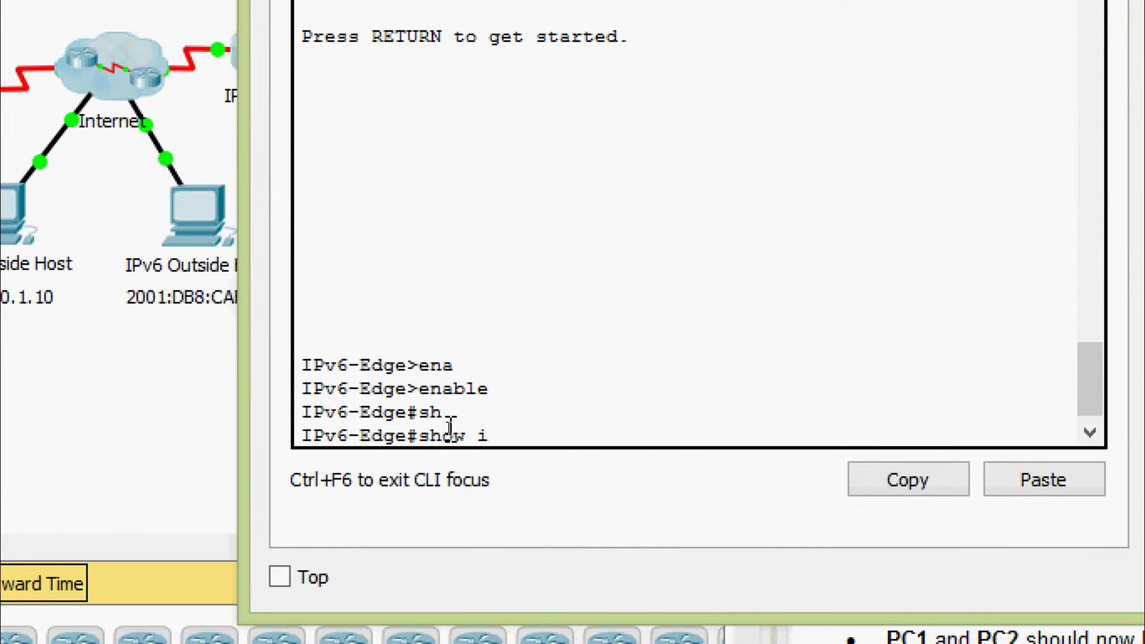
pyautogui.press('Tab')
pyautogui.write('rou')
pyautogui.press('Tab')
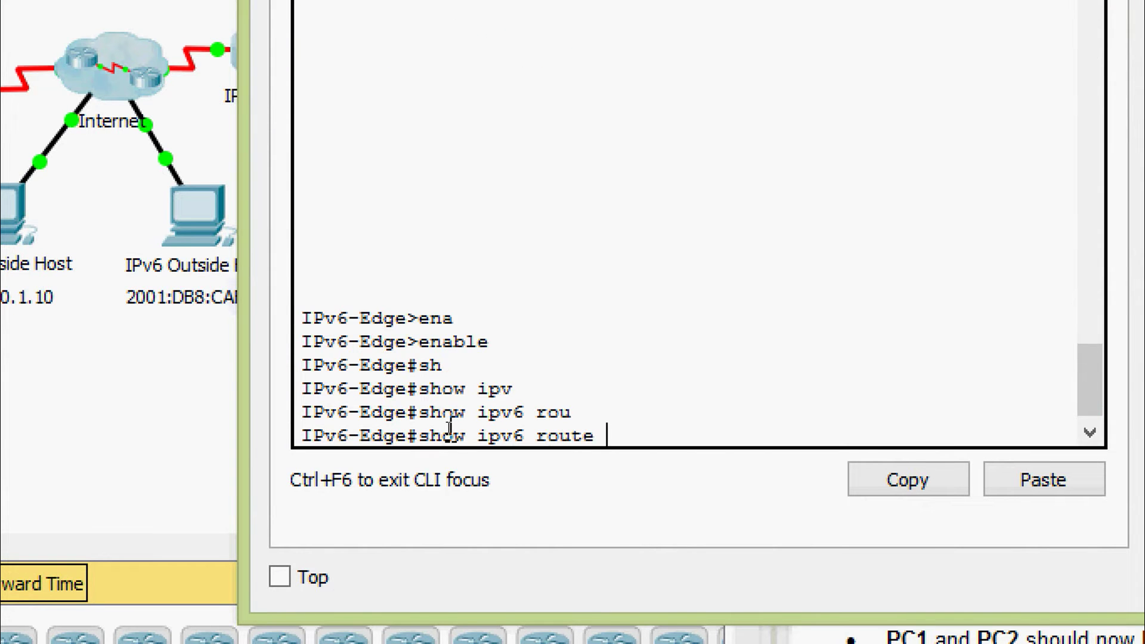
pyautogui.press('Return')
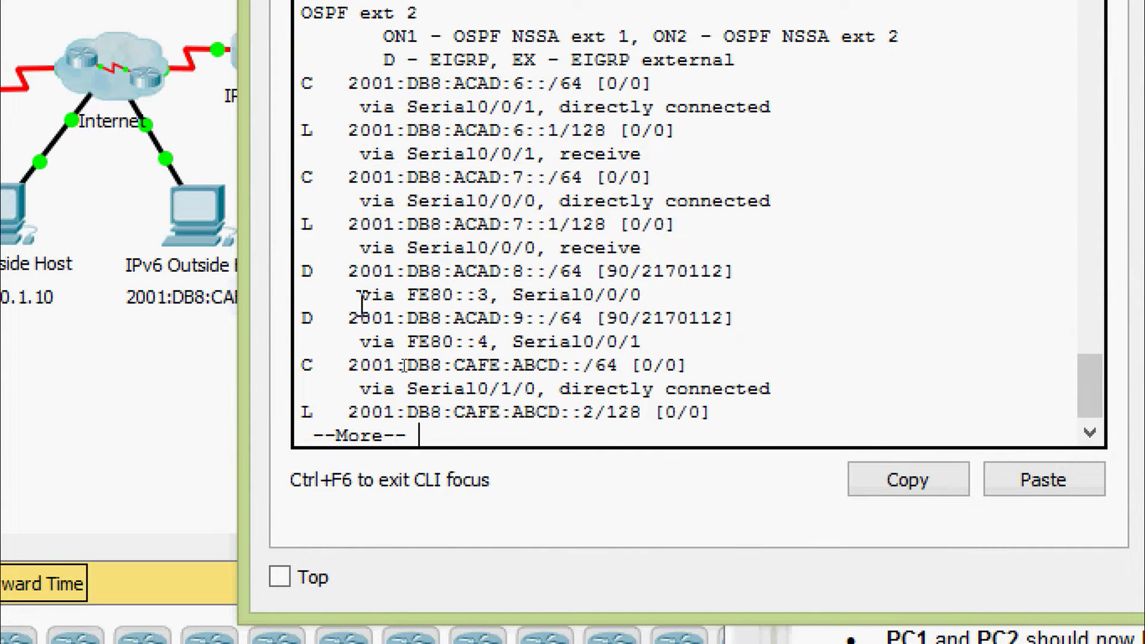
# - Page through the rest of IPv6-Edge's IPv6 routing table and highlight its two EIGRP-learned routes
pyautogui.press('Return')
pyautogui.press('Return')
pyautogui.press('Return')
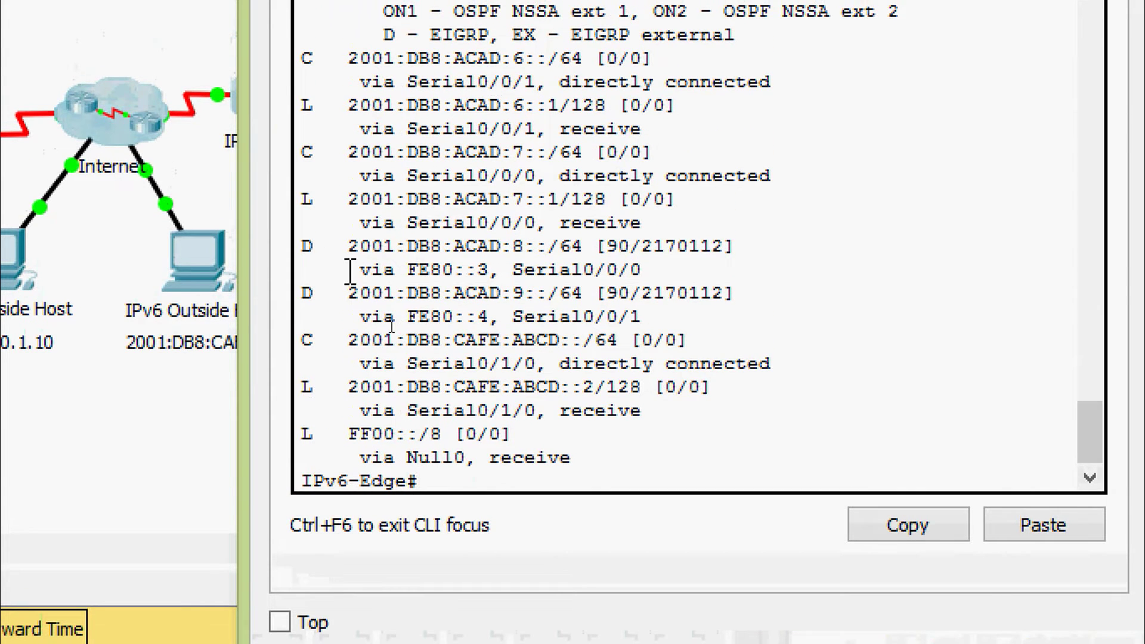
pyautogui.moveTo(303, 246); pyautogui.dragTo(731, 328)
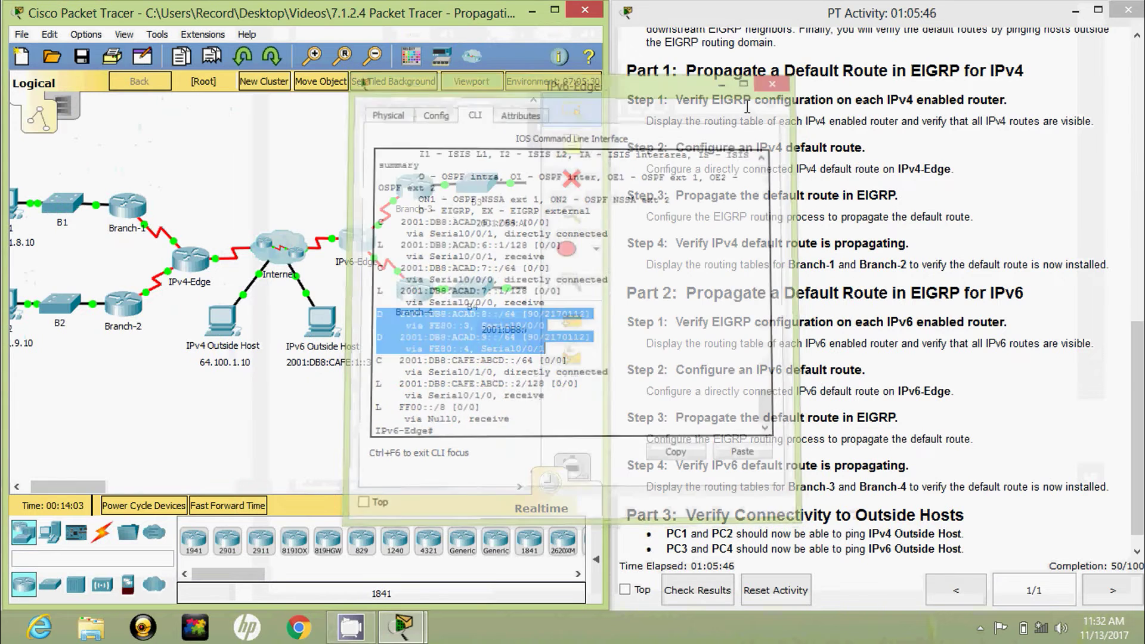
# - Open Branch-3's command line, enter privileged mode and display its routing table with show ipv6 route
pyautogui.click(416, 188)
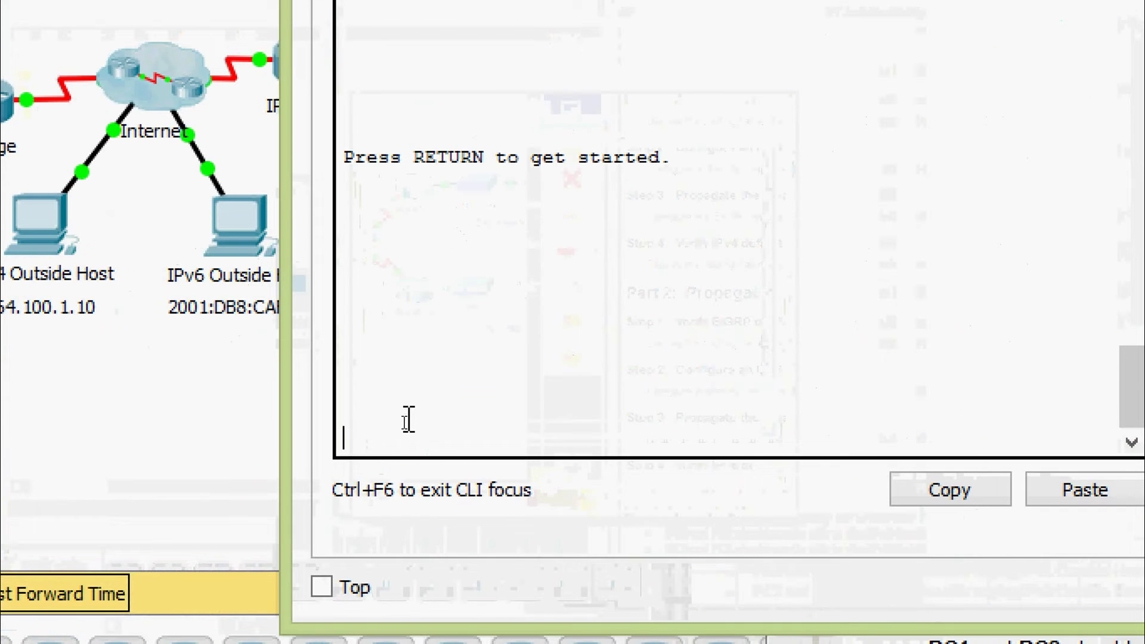
pyautogui.press('Return')
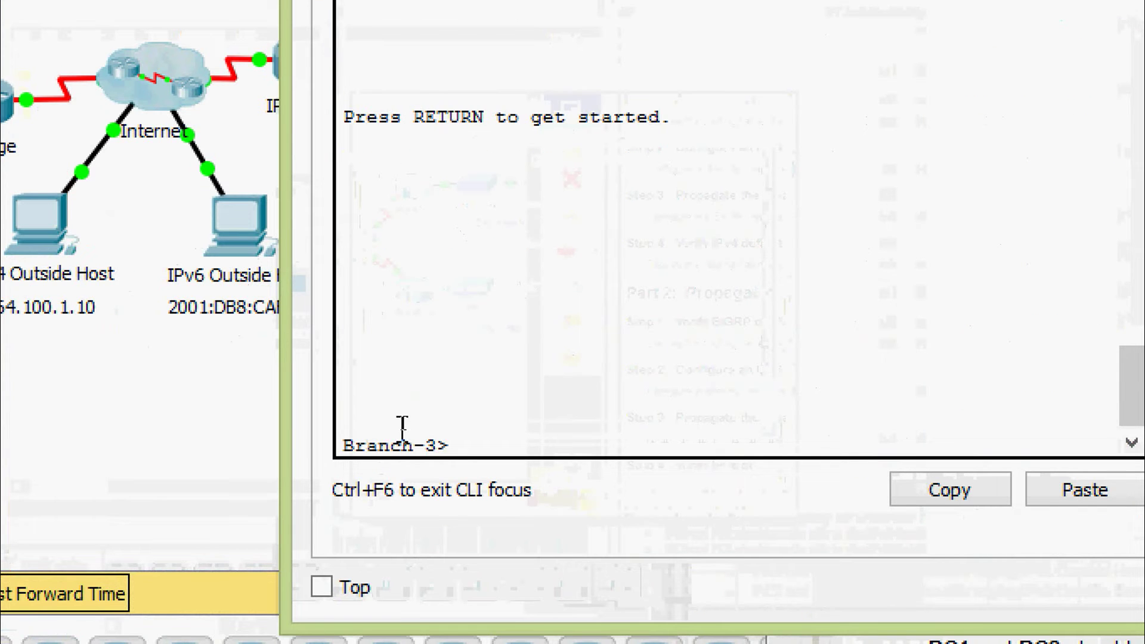
pyautogui.write('ena')
pyautogui.press('Tab')
pyautogui.press('Return')
pyautogui.write('sh')
pyautogui.press('Tab')
pyautogui.write('ipv')
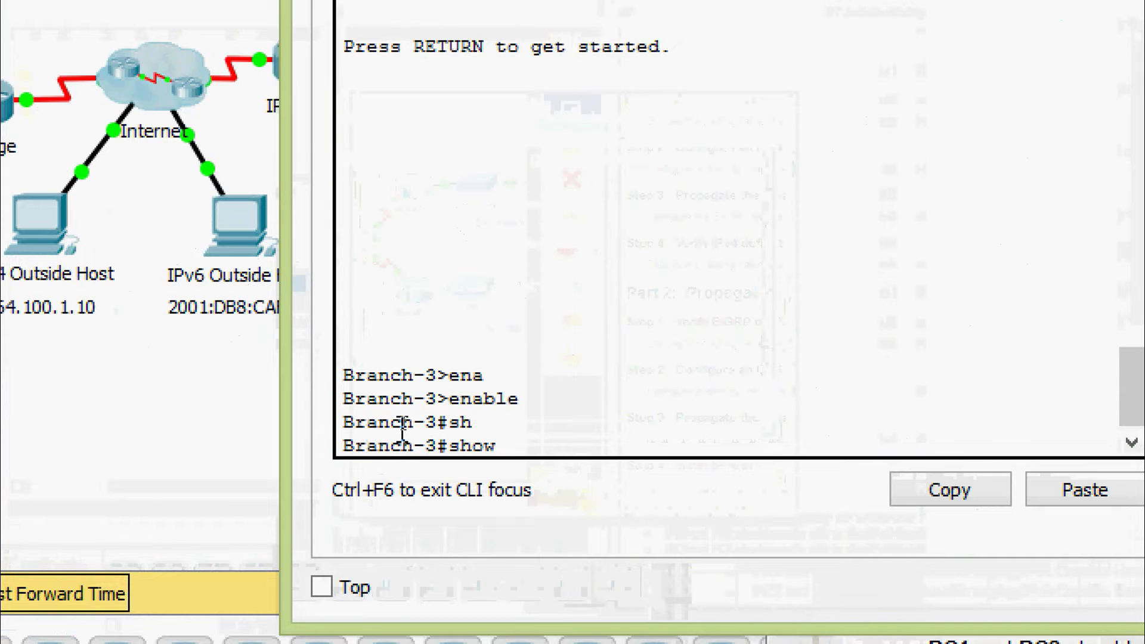
pyautogui.press('Tab')
pyautogui.write('rou')
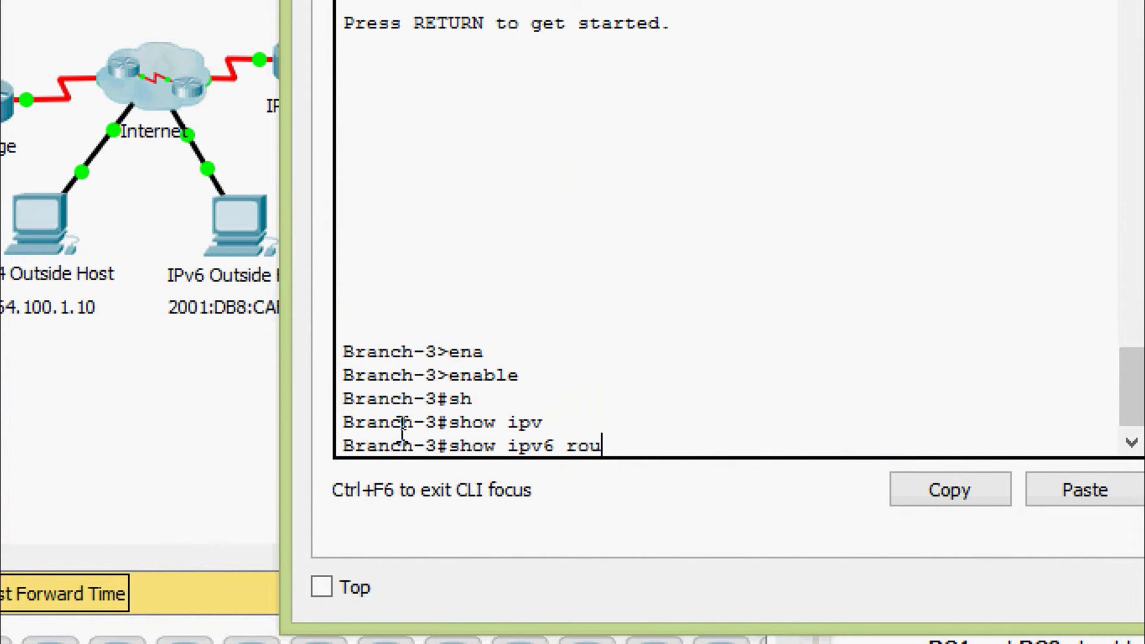
pyautogui.press('Tab')
pyautogui.press('Return')
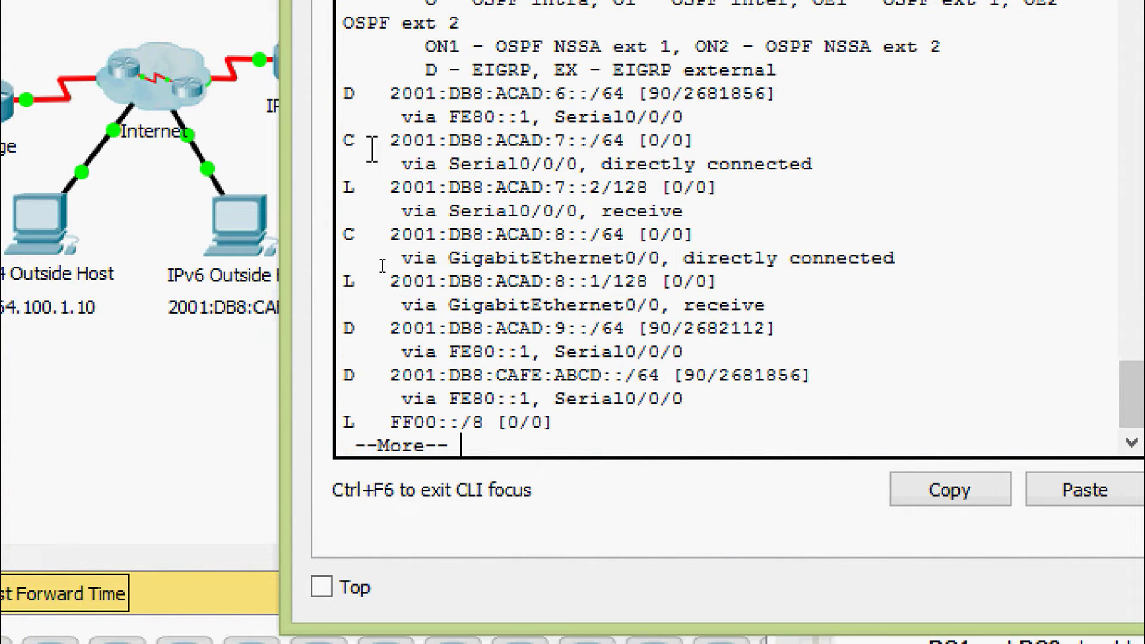
# - Highlight the EIGRP-learned routes in Branch-3's IPv6 routing table and close the router window
pyautogui.moveTo(348, 91); pyautogui.dragTo(685, 117)
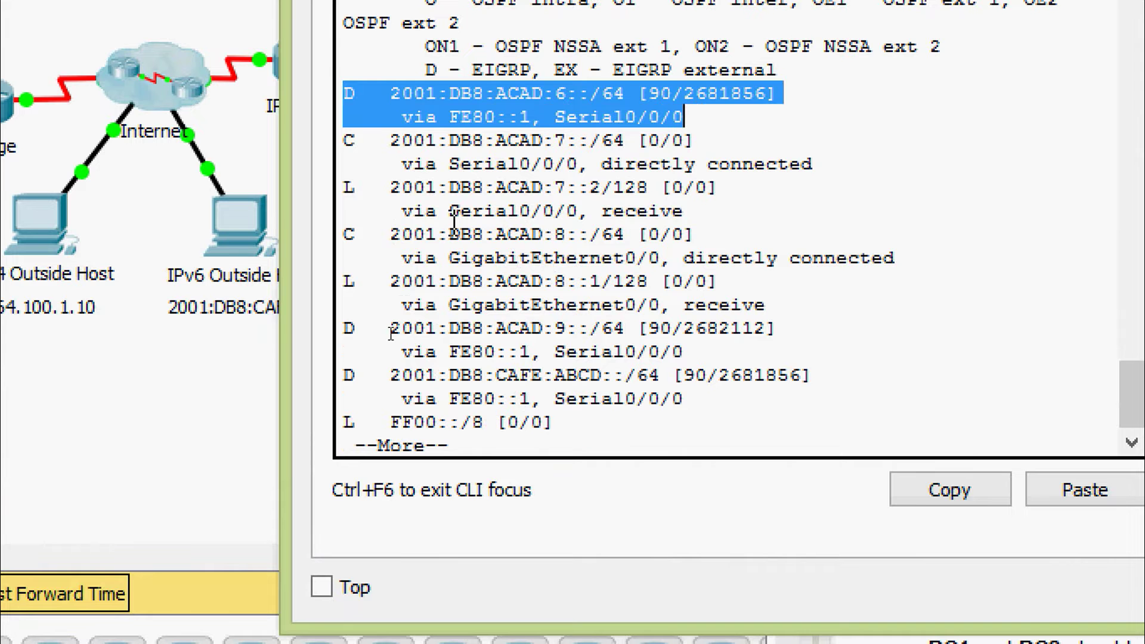
pyautogui.moveTo(346, 327); pyautogui.dragTo(703, 408)
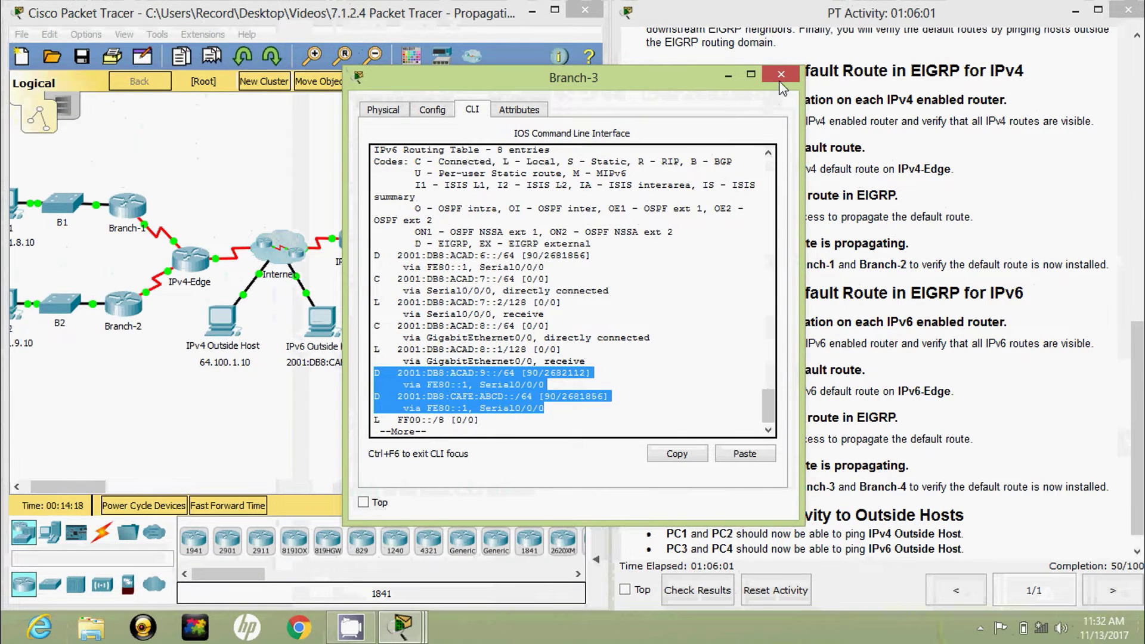
pyautogui.click(779, 81)
# - Open Branch-4's command line, enter privileged mode and display its routing table with show ipv6 route
pyautogui.click(420, 290)
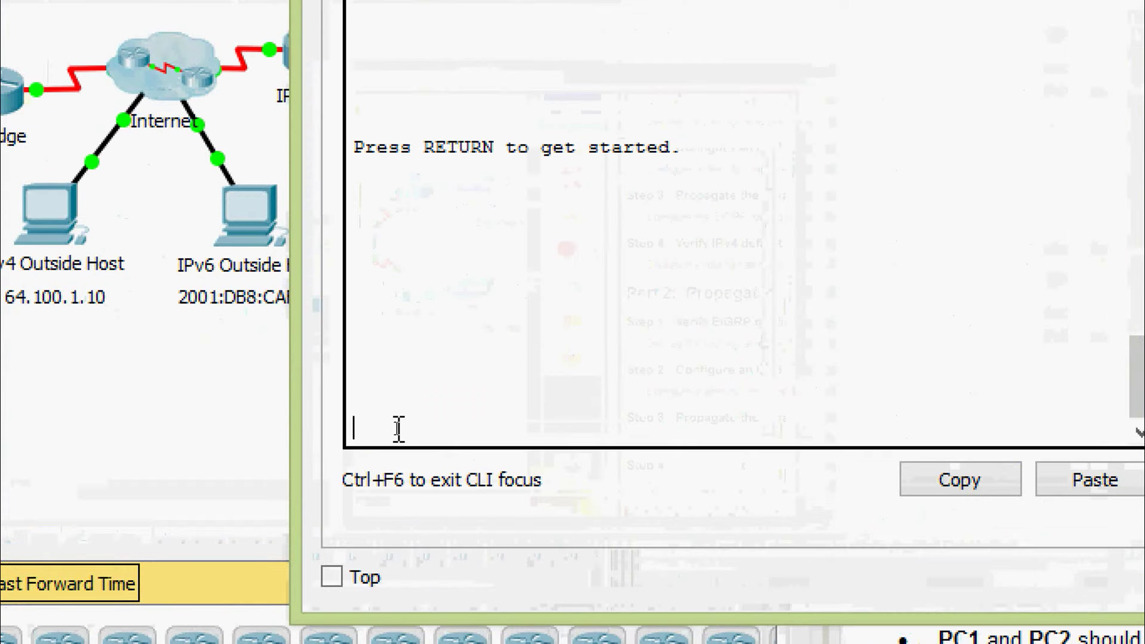
pyautogui.press('Return')
pyautogui.write('ena')
pyautogui.press('Tab')
pyautogui.press('Return')
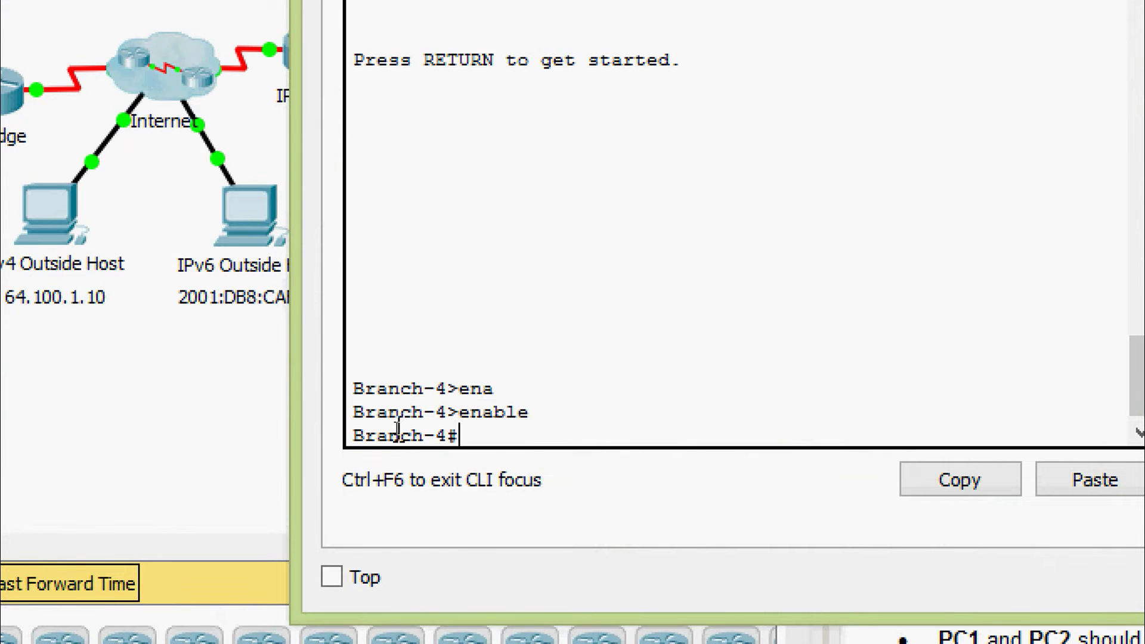
pyautogui.write('sh')
pyautogui.press('Tab')
pyautogui.write('ipv')
pyautogui.press('Tab')
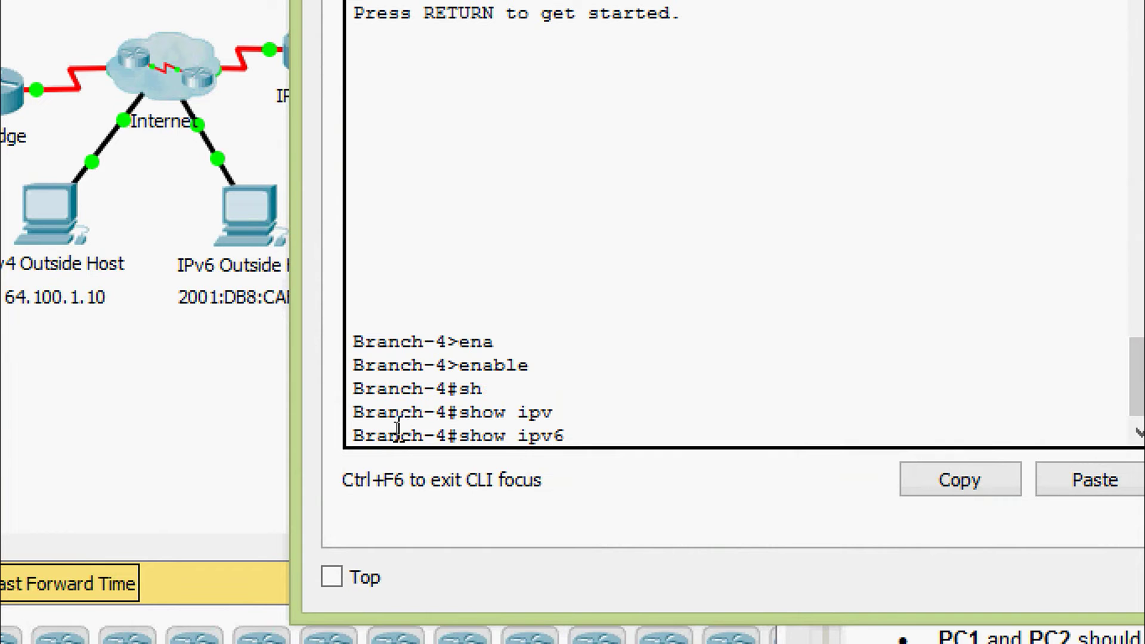
pyautogui.write('rou')
pyautogui.press('Tab')
pyautogui.press('Return')
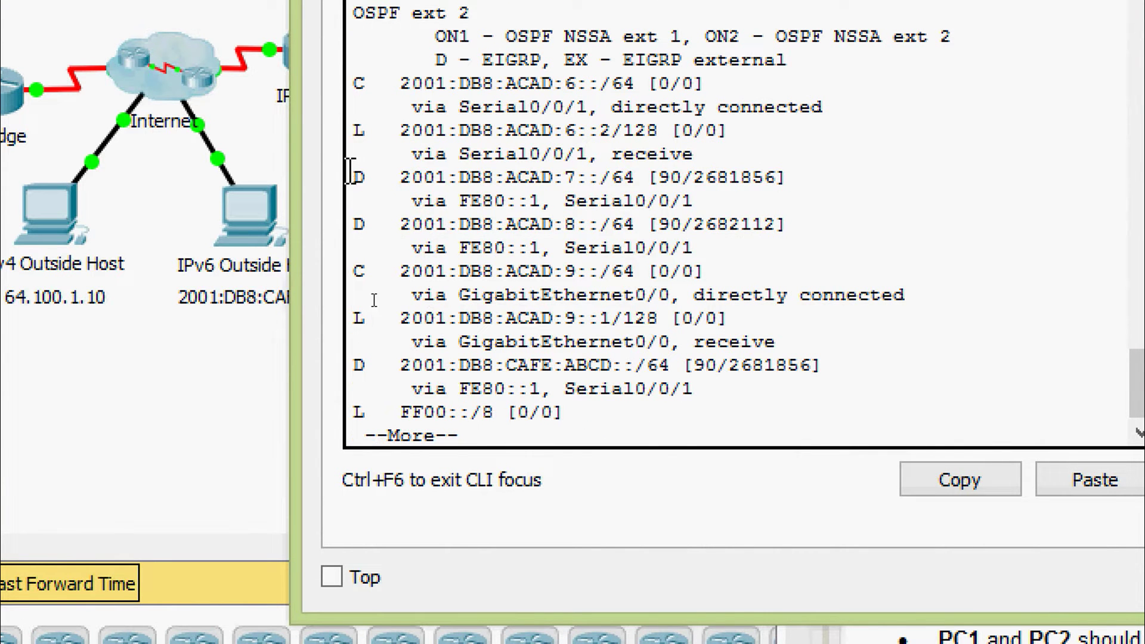
# - Highlight the EIGRP-learned routes in Branch-4's IPv6 routing table and page through to the end of the listing
pyautogui.moveTo(353, 174); pyautogui.dragTo(698, 250)
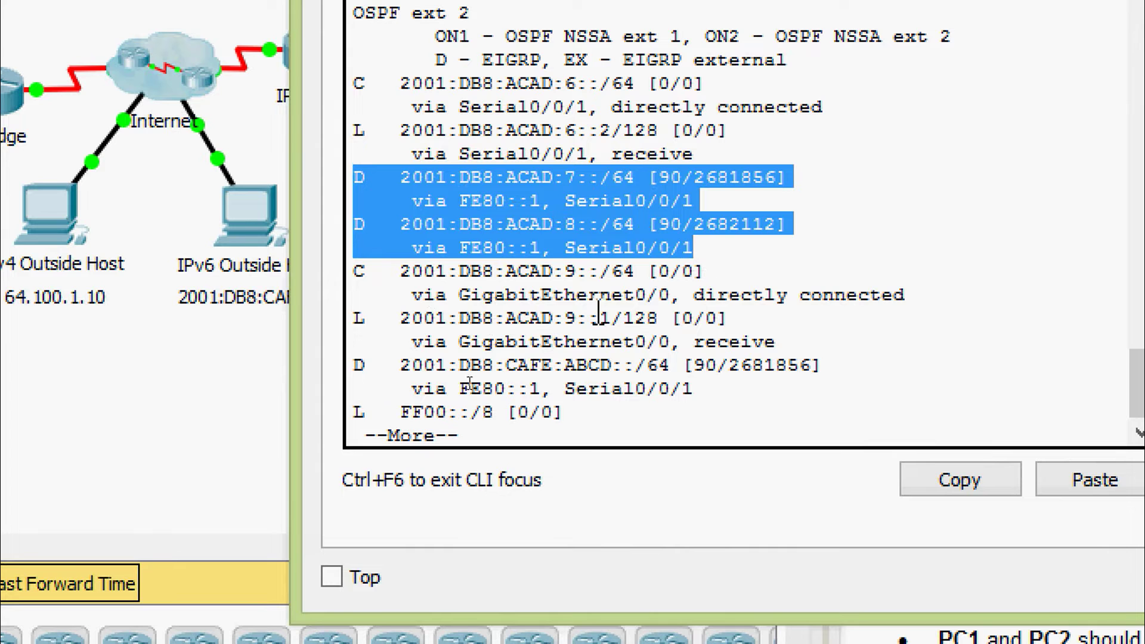
pyautogui.moveTo(355, 364); pyautogui.dragTo(736, 401)
pyautogui.press('Return')
pyautogui.press('Return')
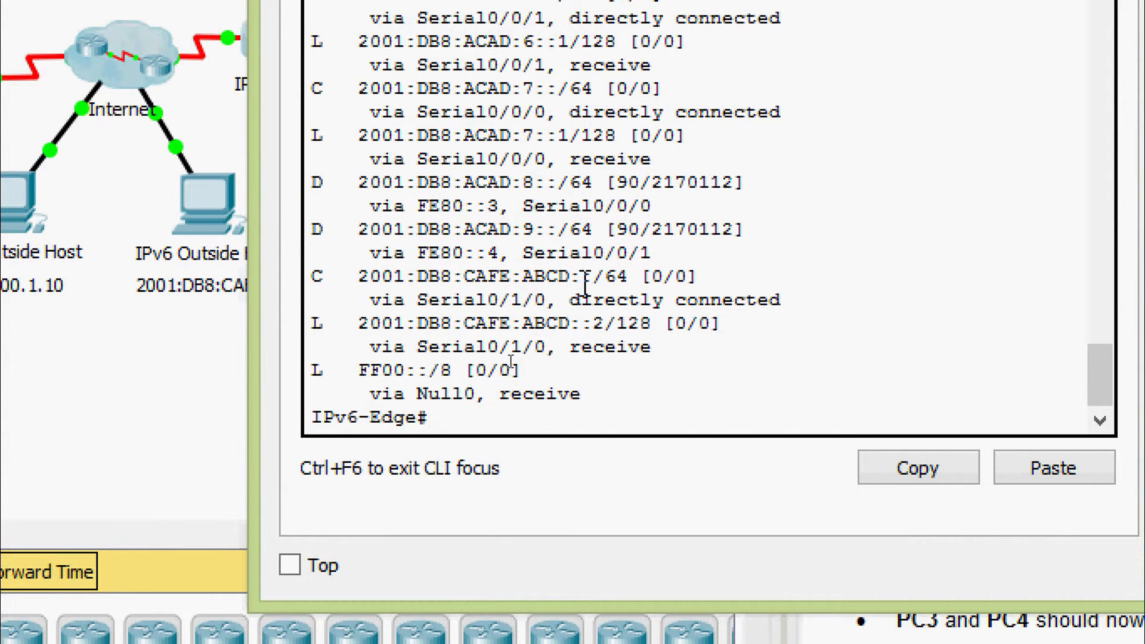
# - Enter global configuration mode on IPv6-Edge with configure terminal
pyautogui.write('conf')
pyautogui.press('Tab')
pyautogui.write('t')
pyautogui.press('Tab')
pyautogui.press('Return')
pyautogui.press('Return')
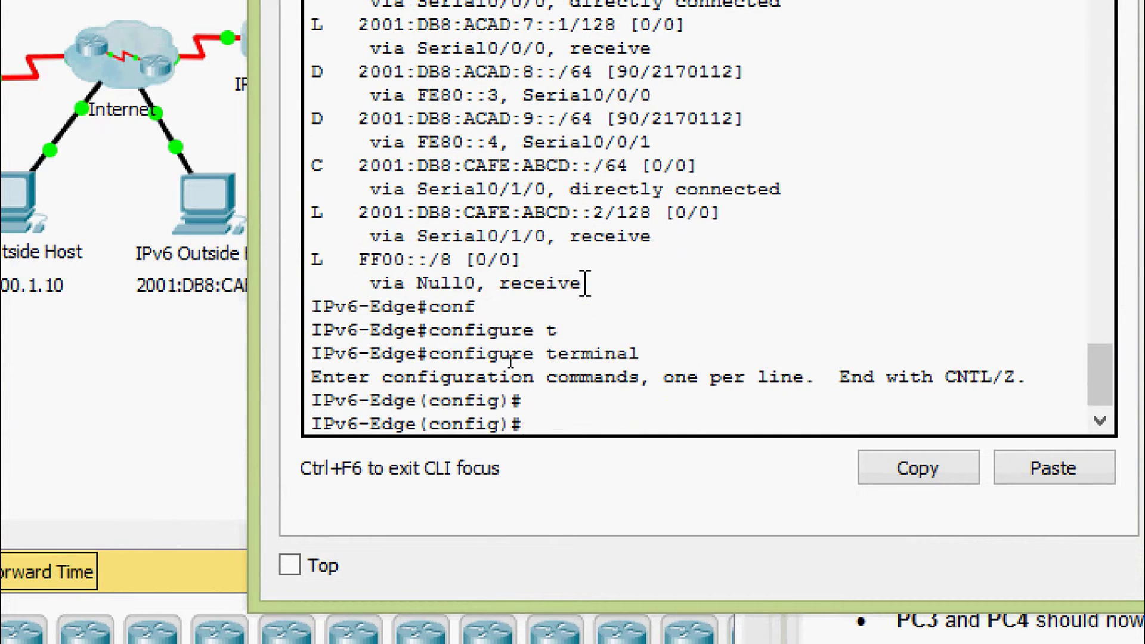
# - Configure a directly connected IPv6 default route on IPv6-Edge with ipv6 route ::/0 serial 0/1/0
pyautogui.write('ipv')
pyautogui.press('Tab')
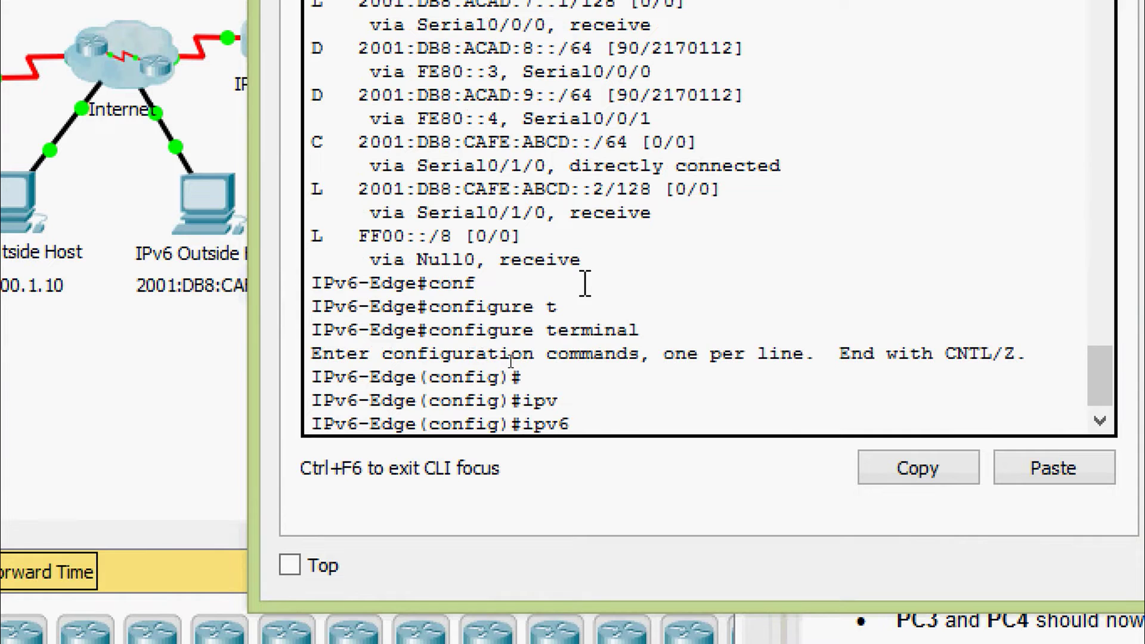
pyautogui.write('rou')
pyautogui.press('Tab')
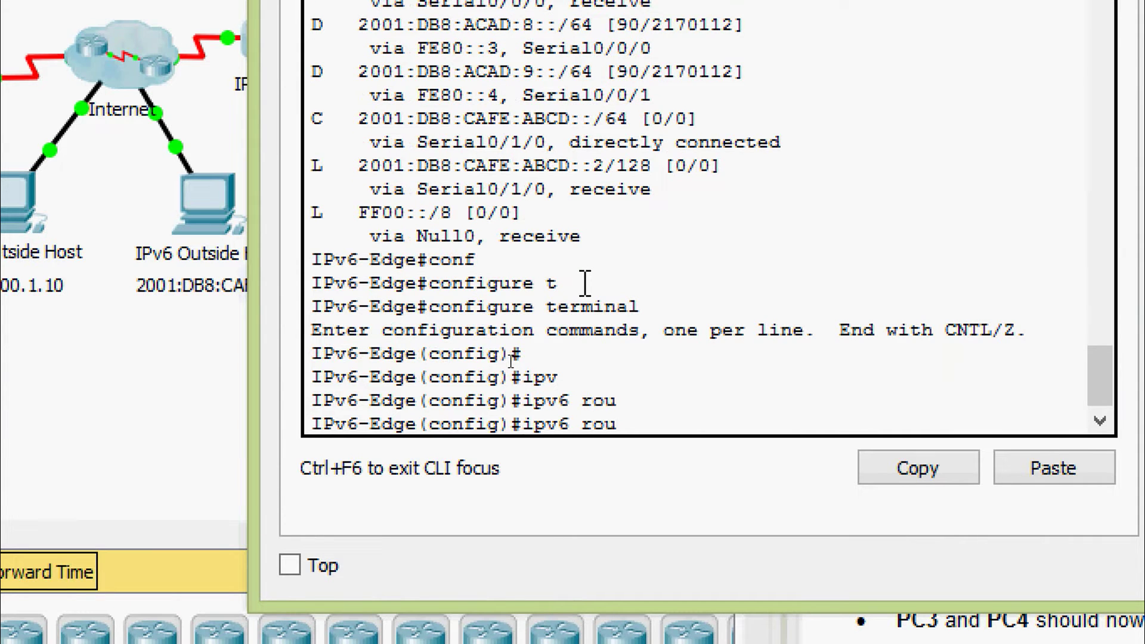
pyautogui.write('te')
pyautogui.press('Tab')
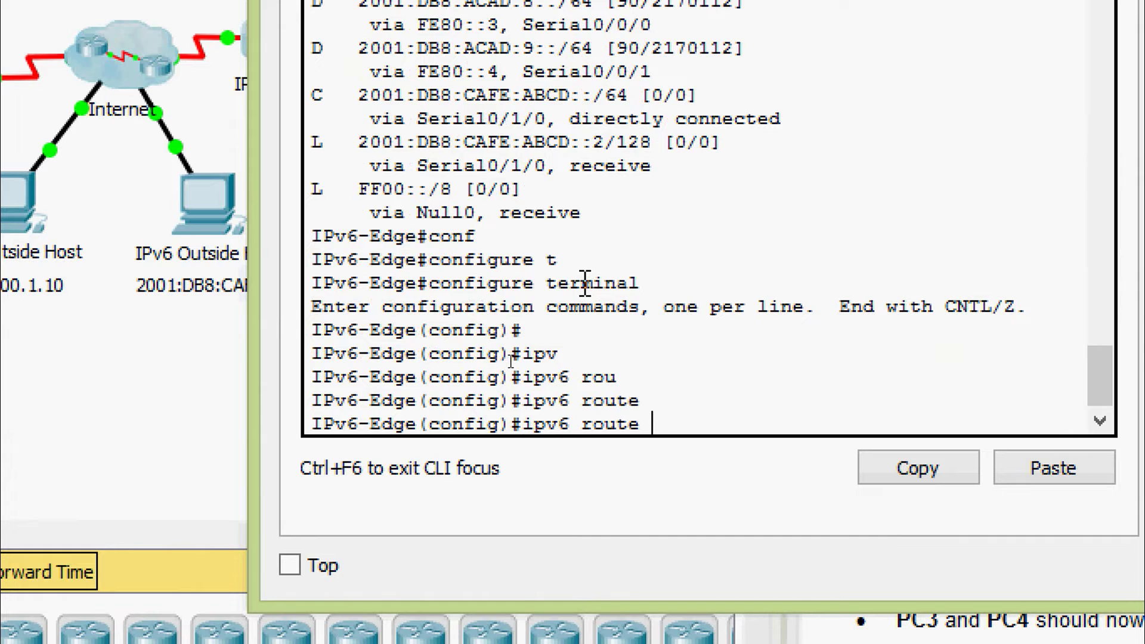
pyautogui.write('::/0')
pyautogui.write(' ?')
pyautogui.write('ser')
pyautogui.press('Tab')
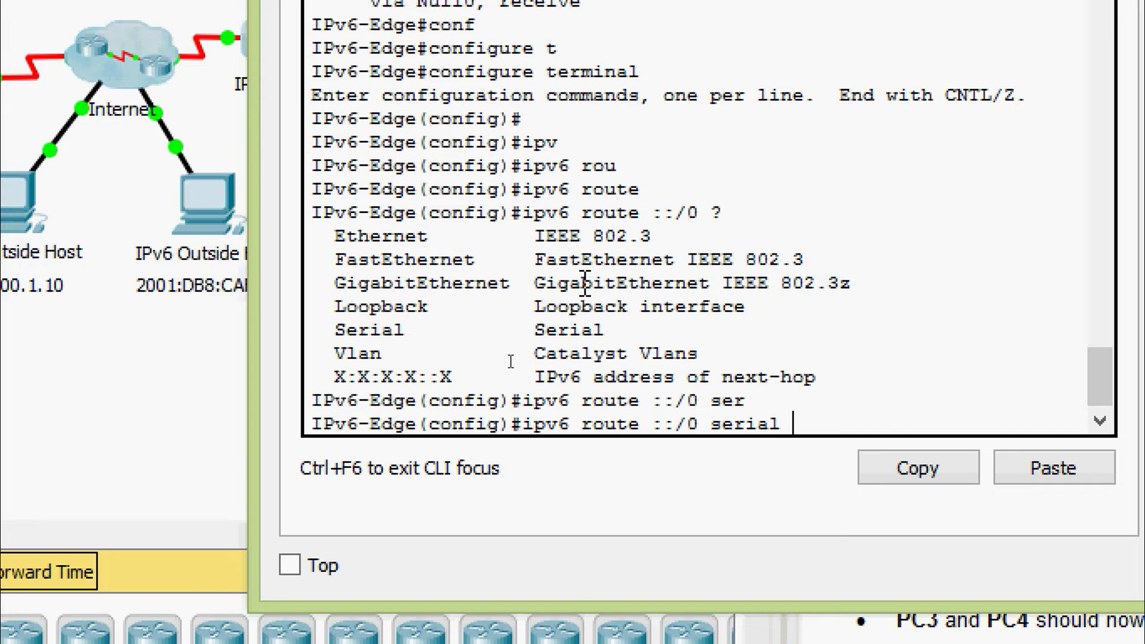
pyautogui.write('0/1/0')
pyautogui.press('Return')
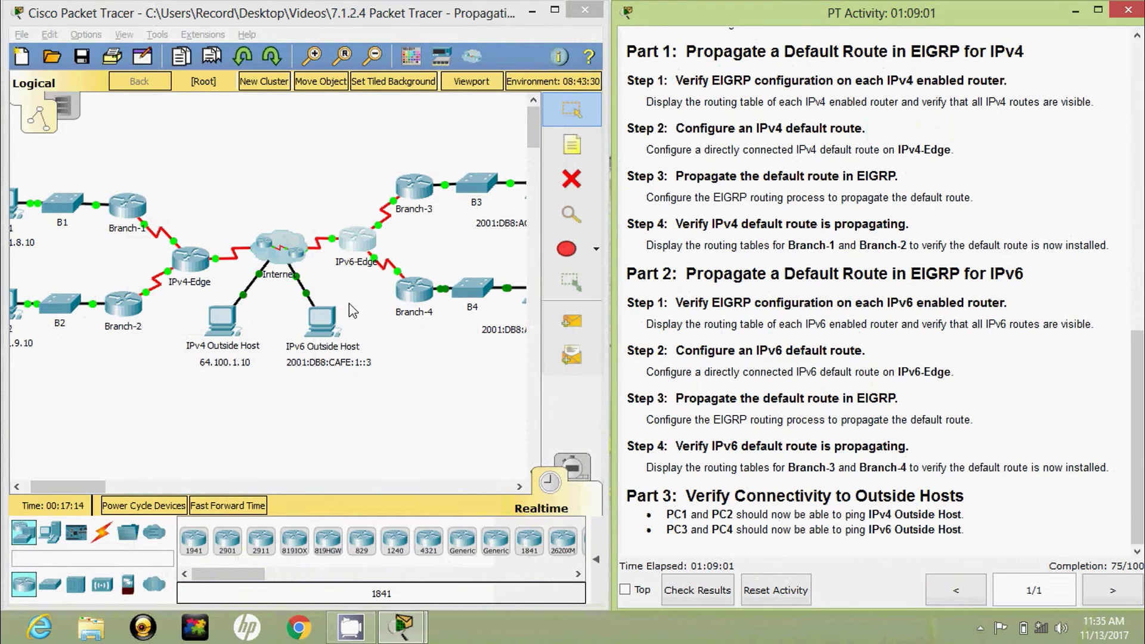
# - Reopen IPv6-Edge's command line and enter IPv6 EIGRP router configuration for autonomous system 1
pyautogui.click(356, 245)
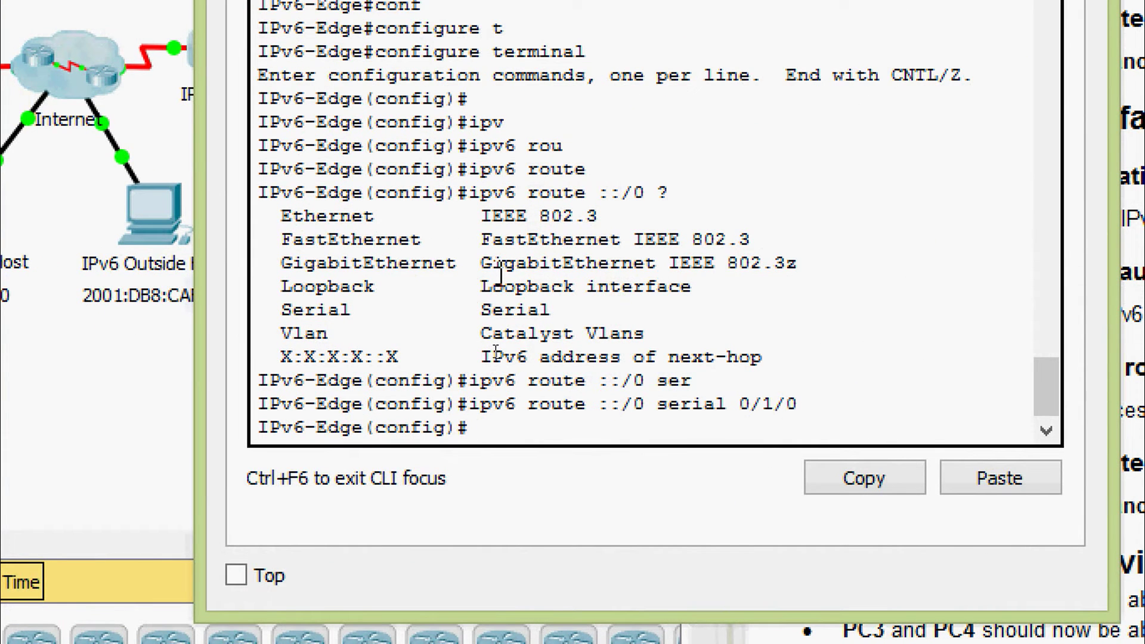
pyautogui.write('ipv')
pyautogui.press('Tab')
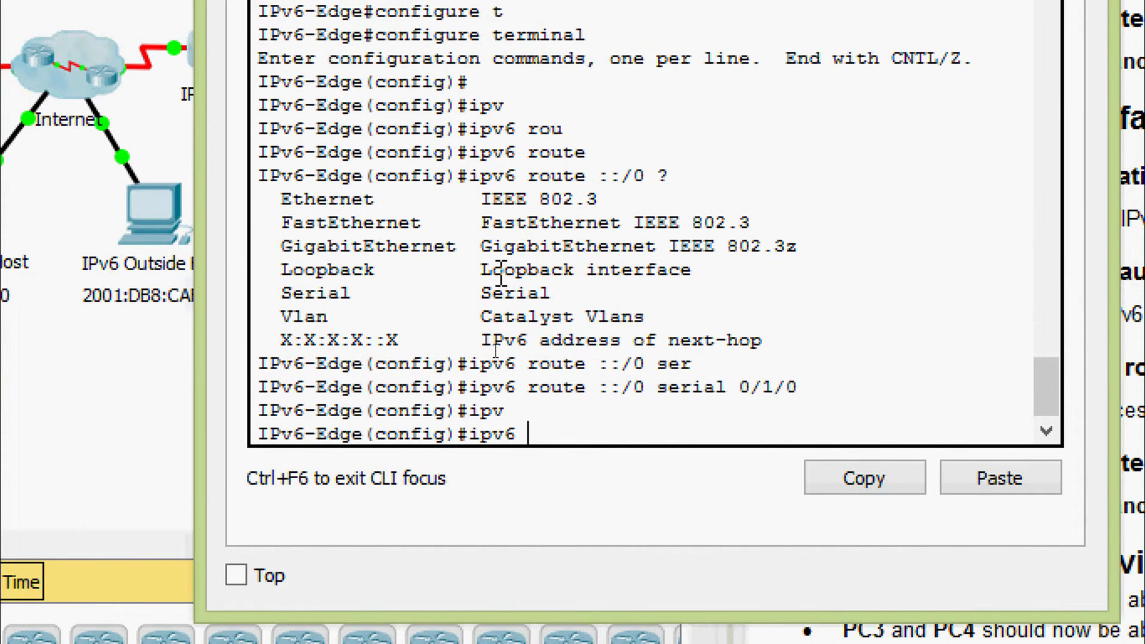
pyautogui.write('router')
pyautogui.press('Tab')
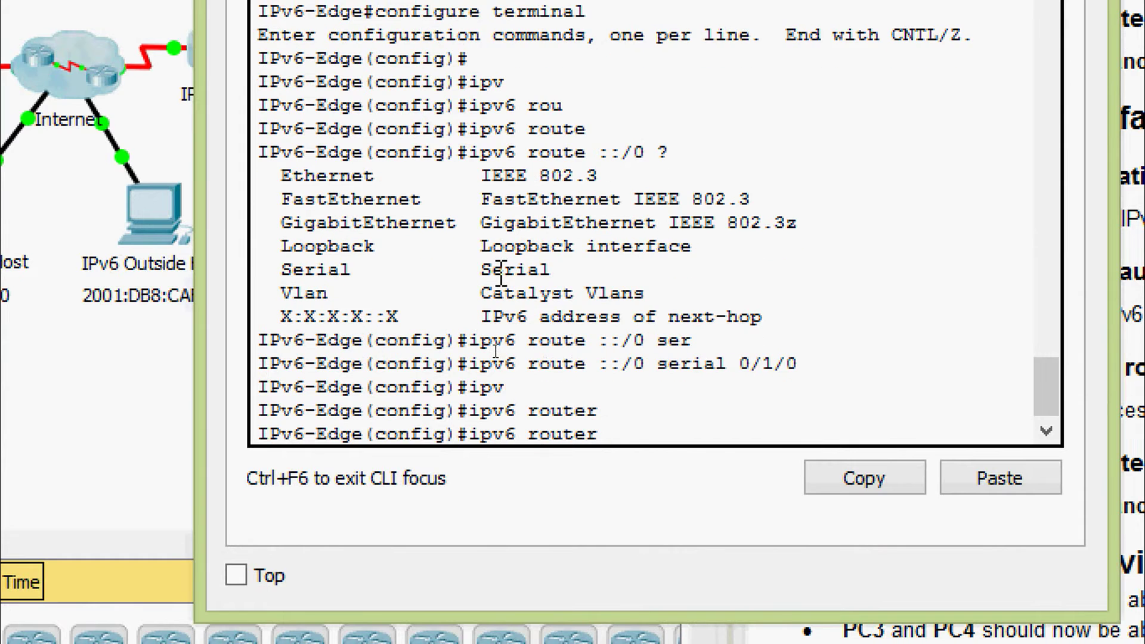
pyautogui.write('ei')
pyautogui.press('Tab')
pyautogui.write('?')
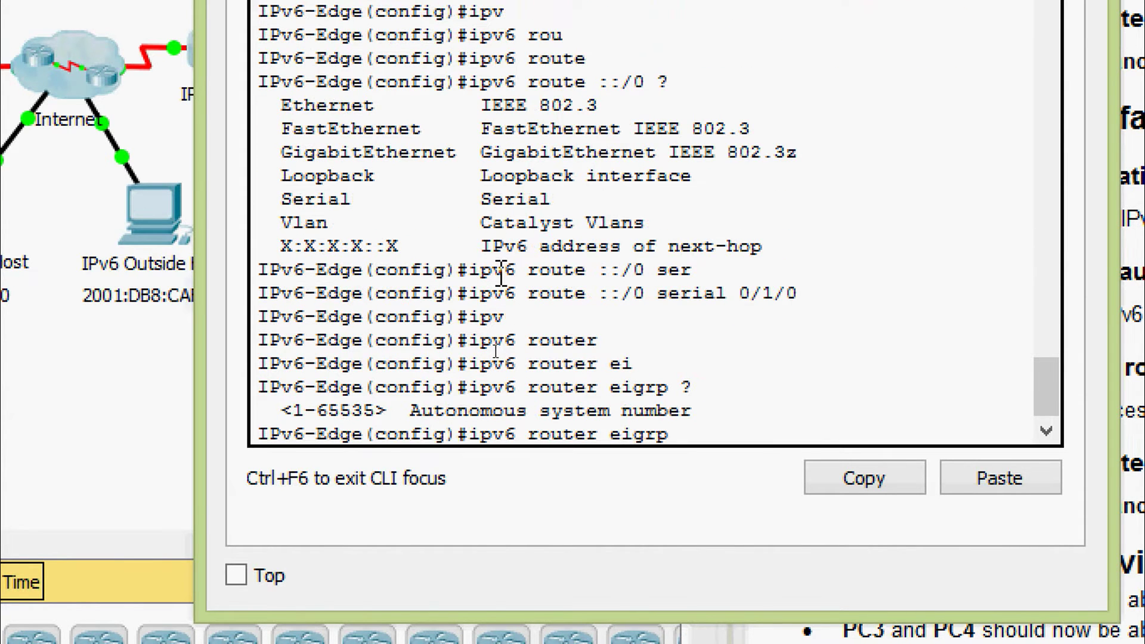
pyautogui.write('1')
pyautogui.press('Return')
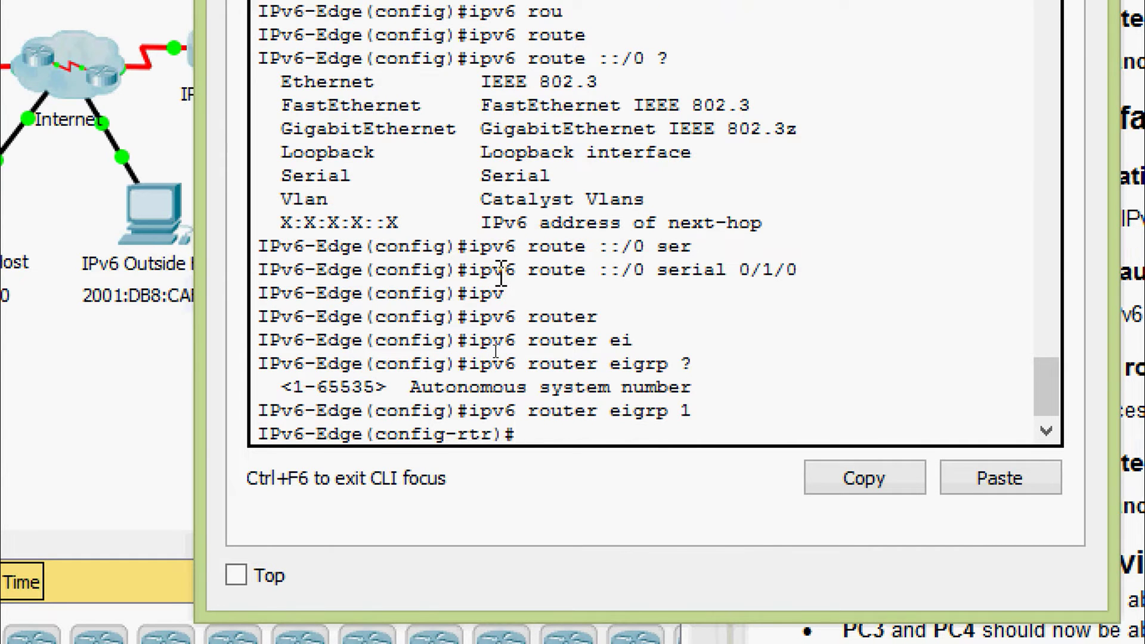
# - Redistribute static routes into IPv6-Edge's EIGRP process with redistribute static
pyautogui.write('red')
pyautogui.press('Tab')
pyautogui.write('st')
pyautogui.press('Tab')
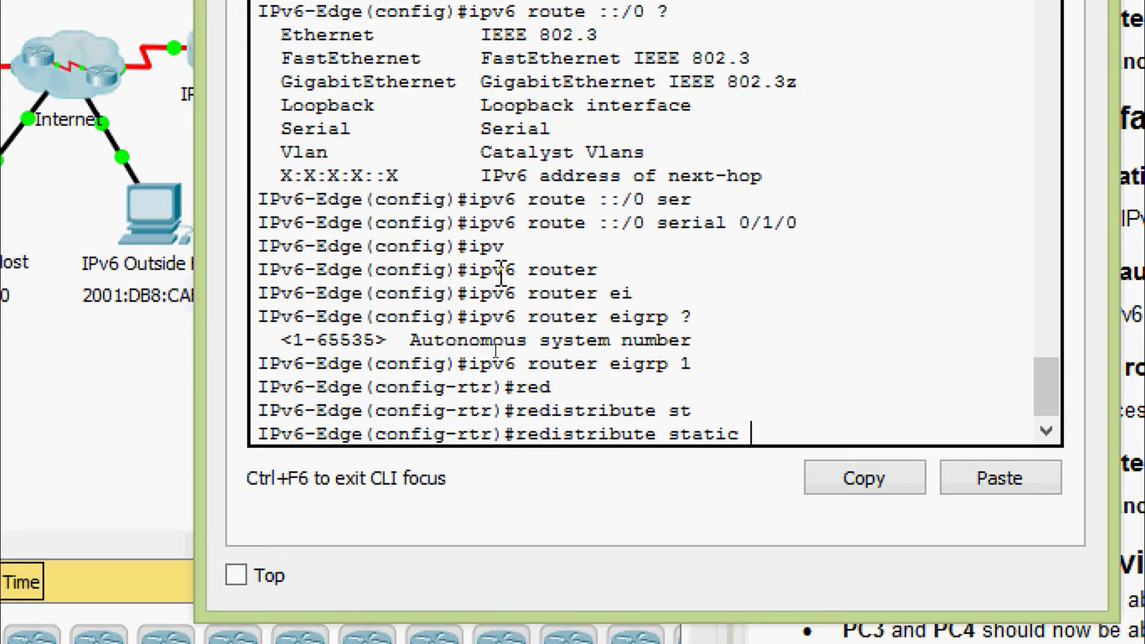
pyautogui.press('Return')
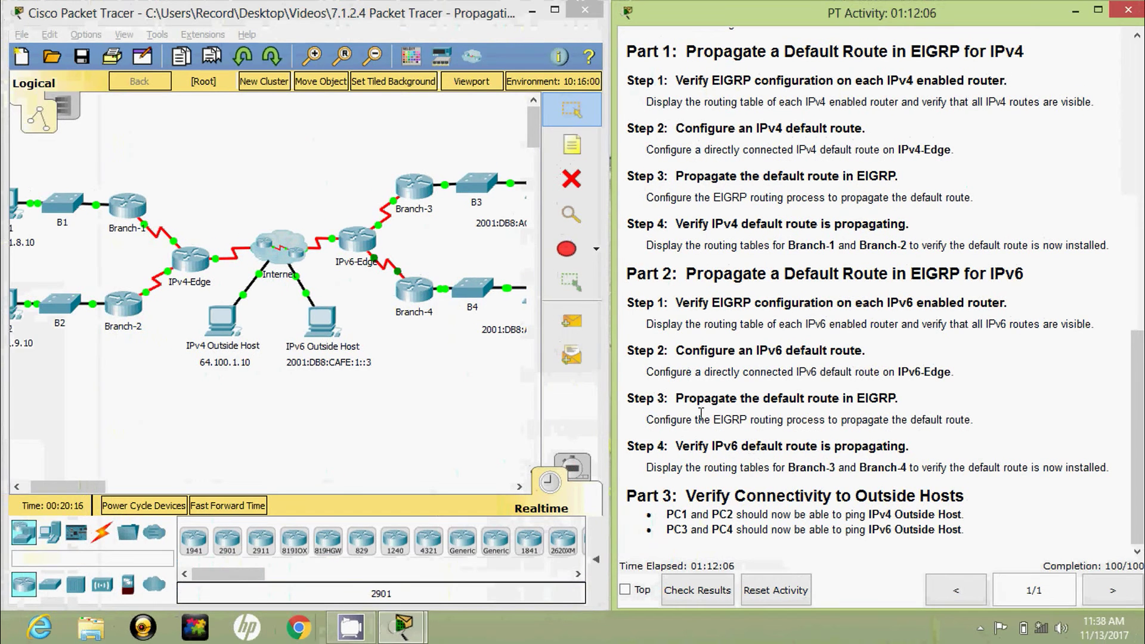
# - Display Branch-3's IPv6 routing table with show ipv6 route and highlight the external EIGRP entry for ::/0
pyautogui.click(415, 186)
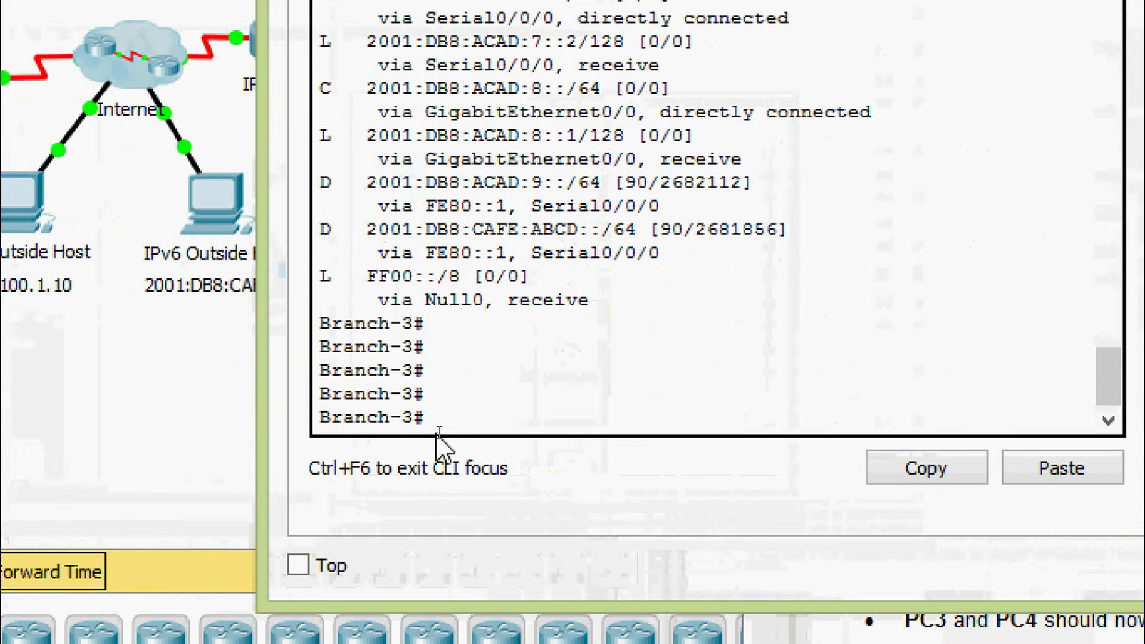
pyautogui.write('sh')
pyautogui.press('Tab')
pyautogui.write('ipv')
pyautogui.press('Tab')
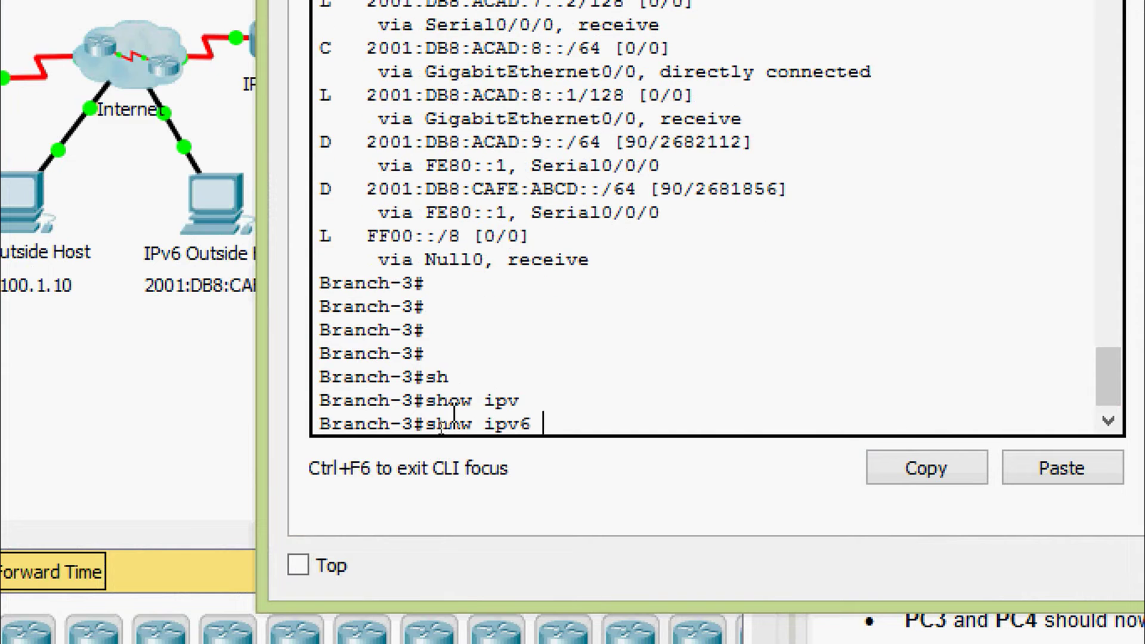
pyautogui.write('rou')
pyautogui.press('Tab')
pyautogui.press('Return')
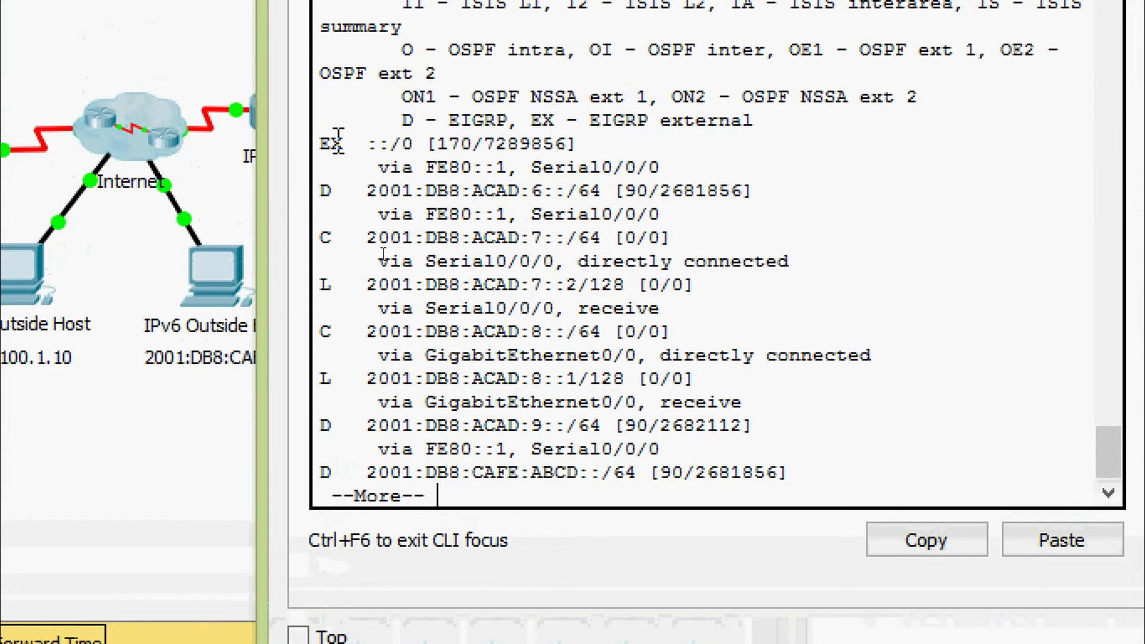
pyautogui.moveTo(321, 144); pyautogui.dragTo(666, 166)
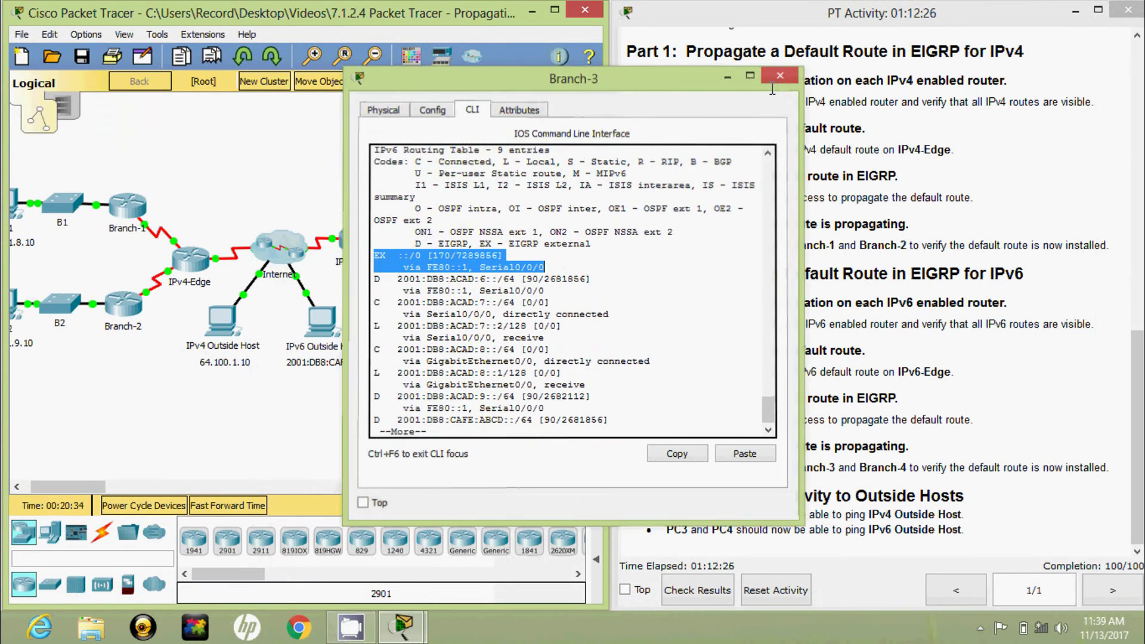
pyautogui.click(761, 79)
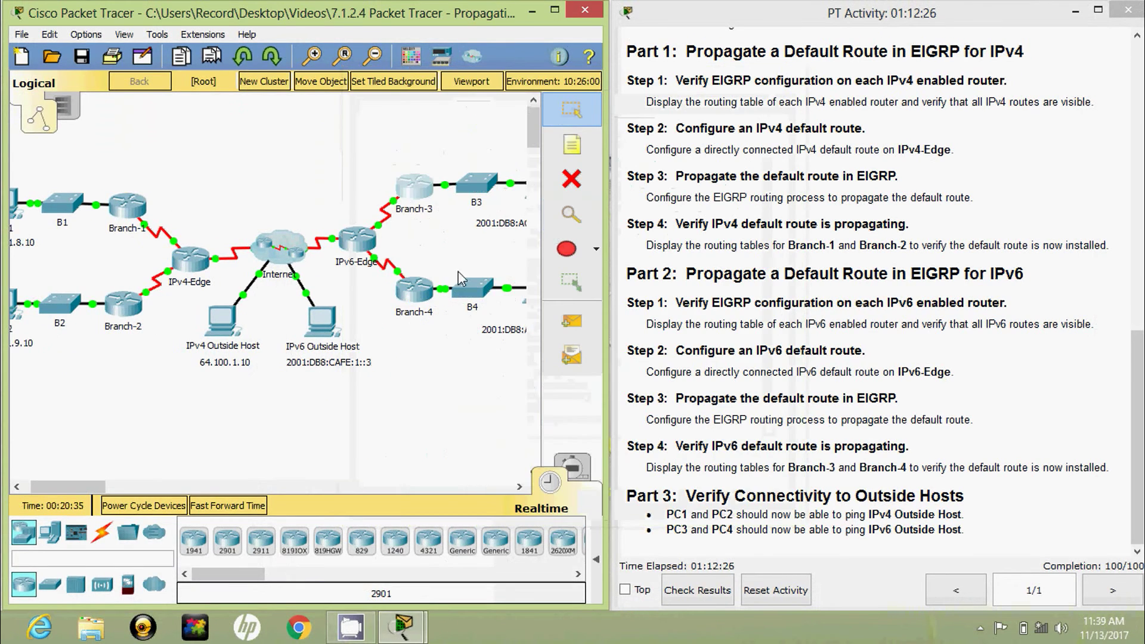
# - Run show ipv6 route on Branch-4 and highlight the external EIGRP default route ::/0
pyautogui.click(415, 289)
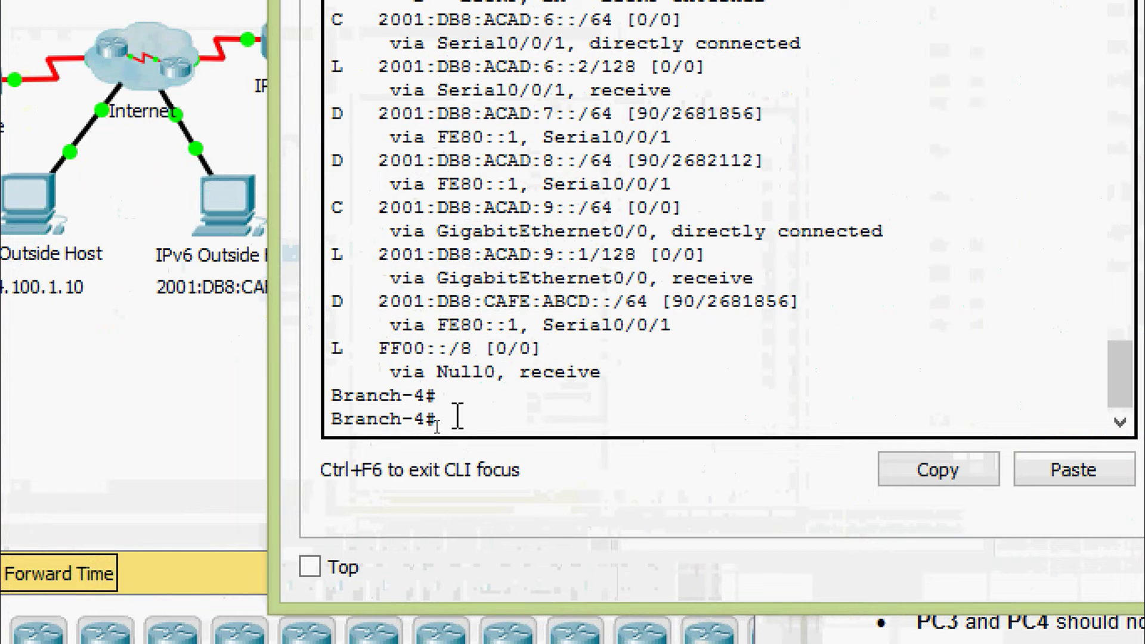
pyautogui.write('sh')
pyautogui.press('Tab')
pyautogui.write('ipv')
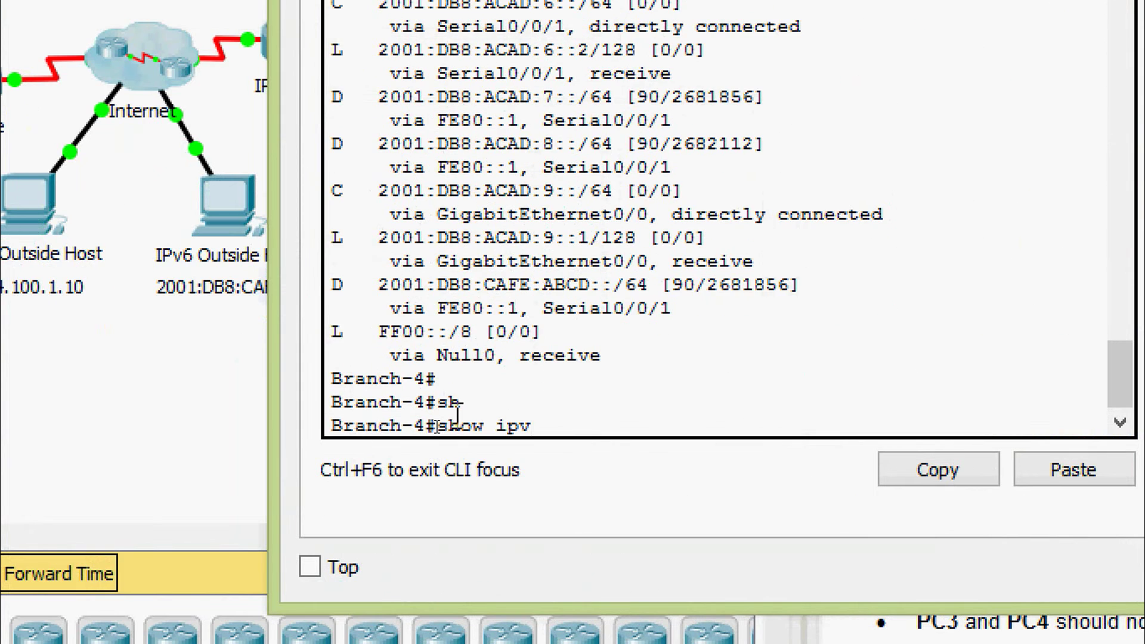
pyautogui.press('Tab')
pyautogui.write('rou')
pyautogui.press('Tab')
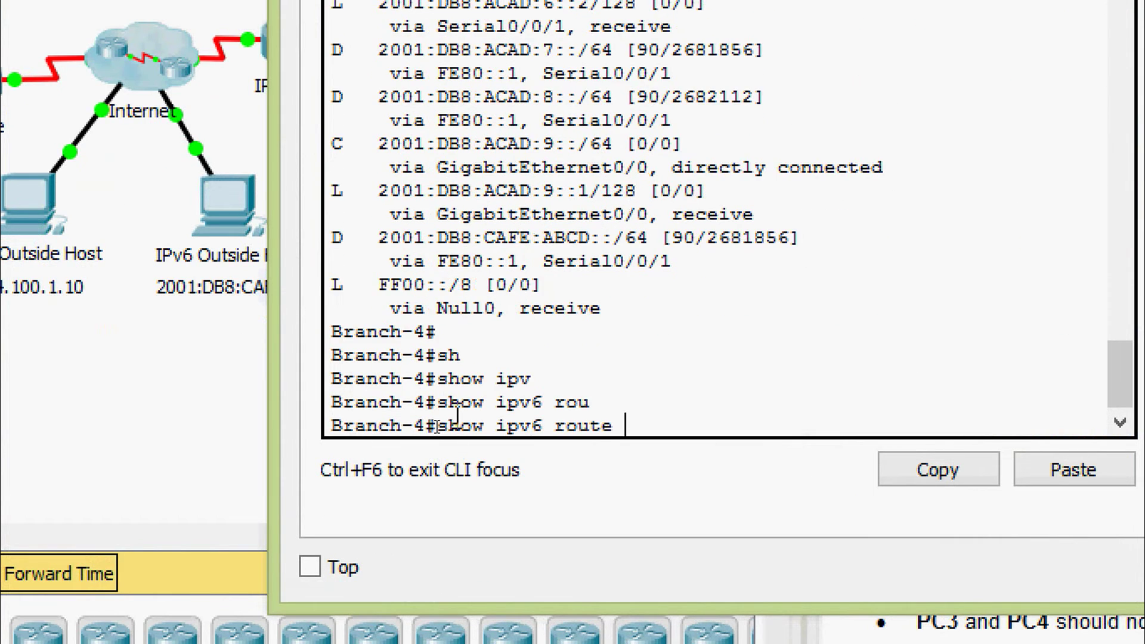
pyautogui.press('Return')
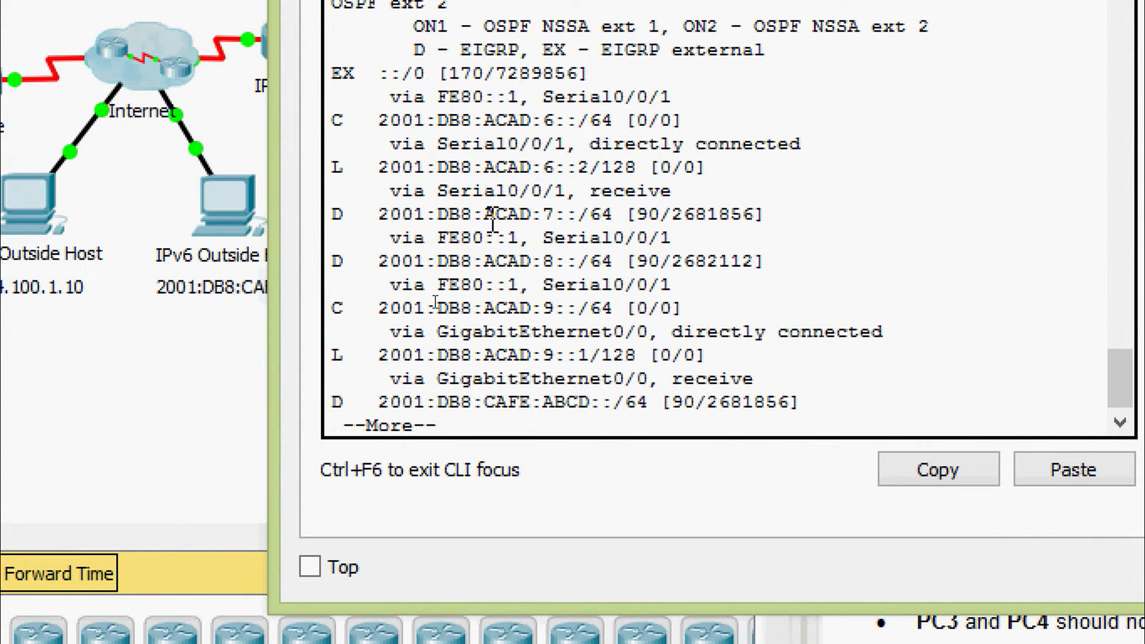
pyautogui.moveTo(338, 83); pyautogui.dragTo(701, 118)
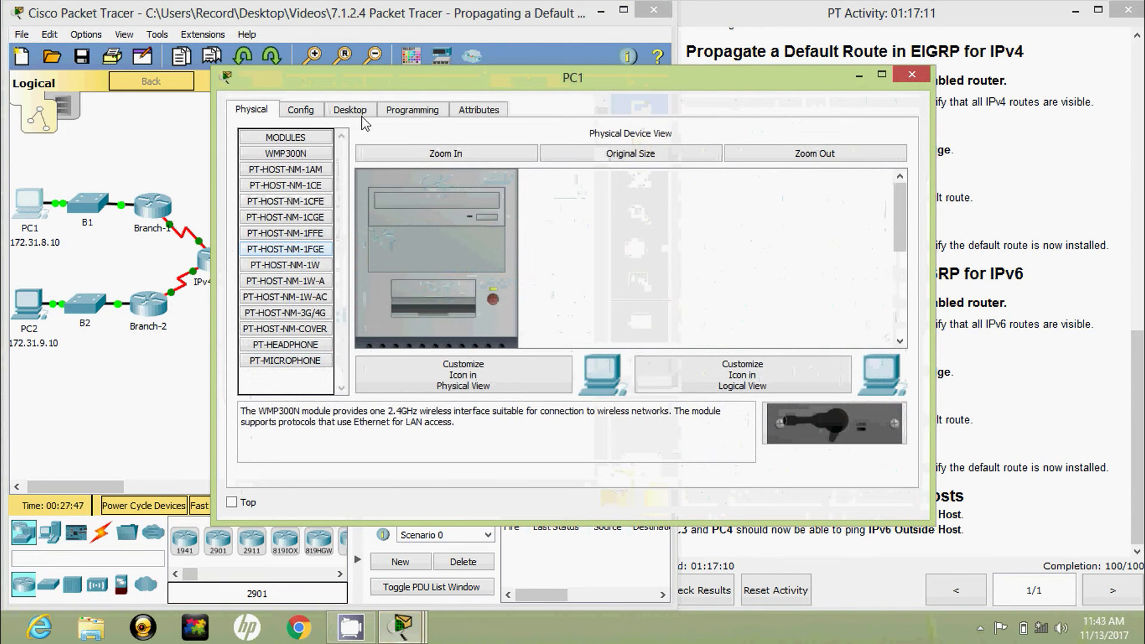
# - Ping the IPv4 Outside Host at 64.100.1.10 from PC1's command prompt, then close PC1's window
pyautogui.click(349, 112)
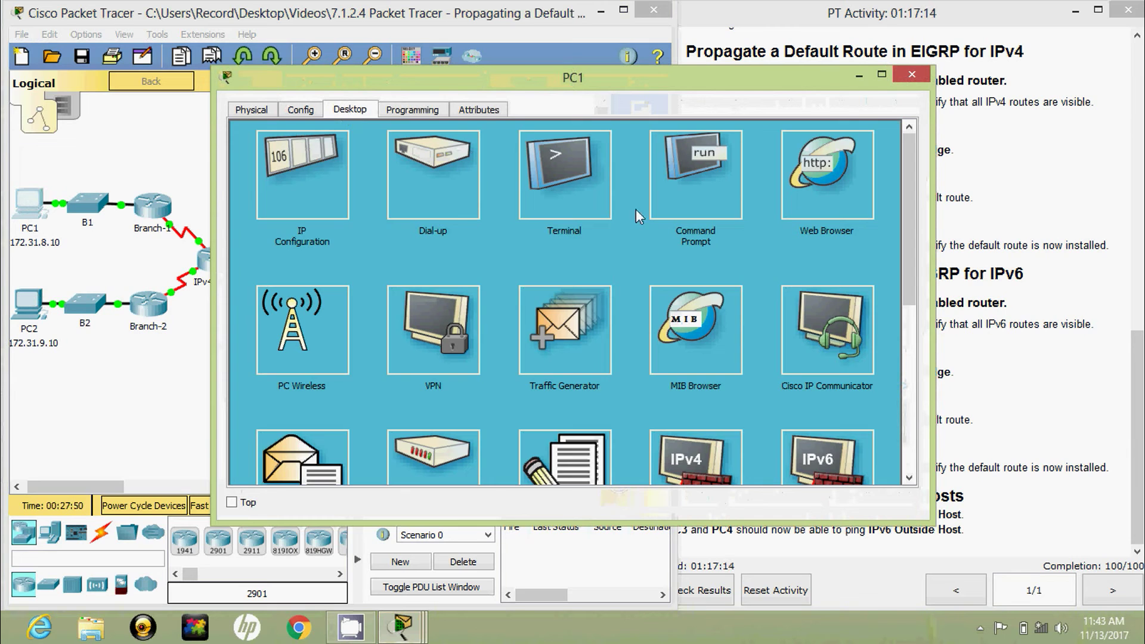
pyautogui.click(682, 199)
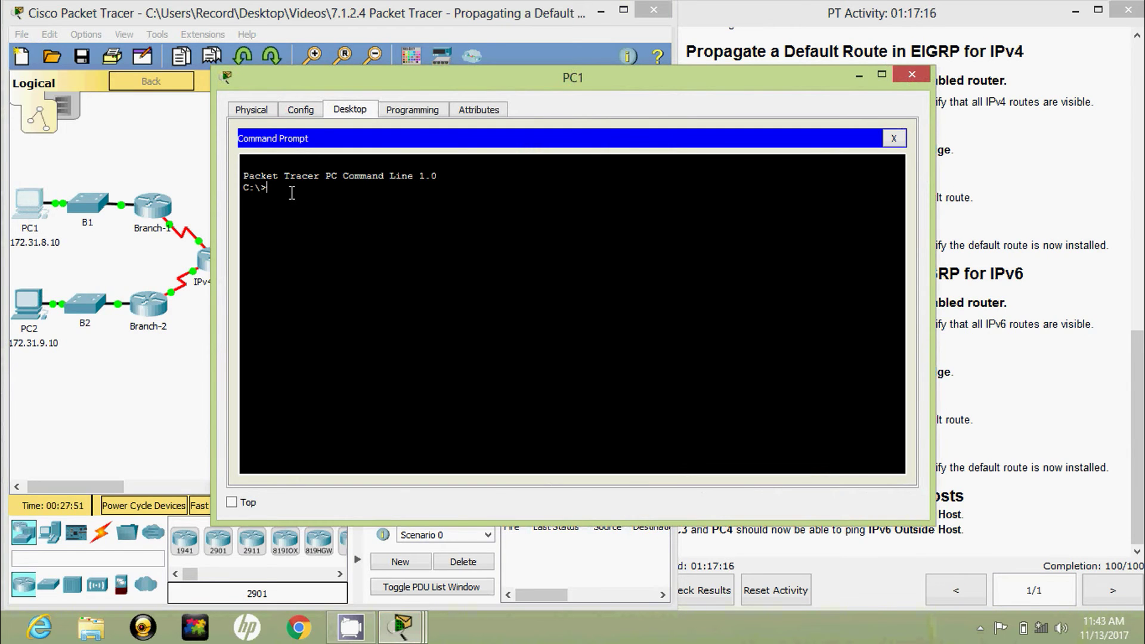
pyautogui.write('pin')
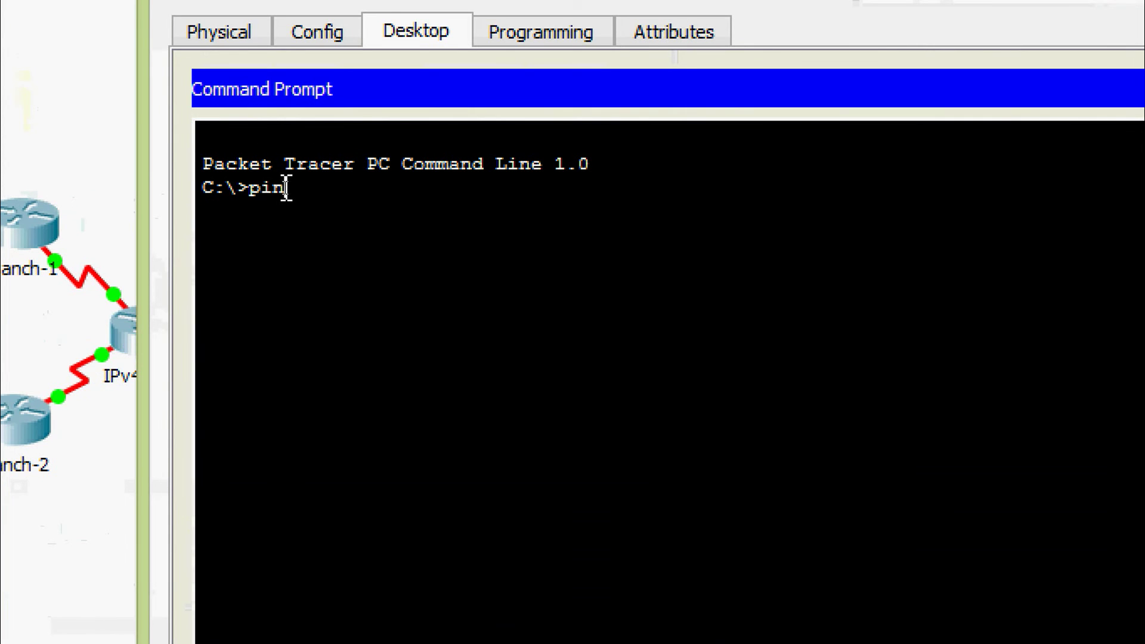
pyautogui.write('g')
pyautogui.rightClick(317, 188)
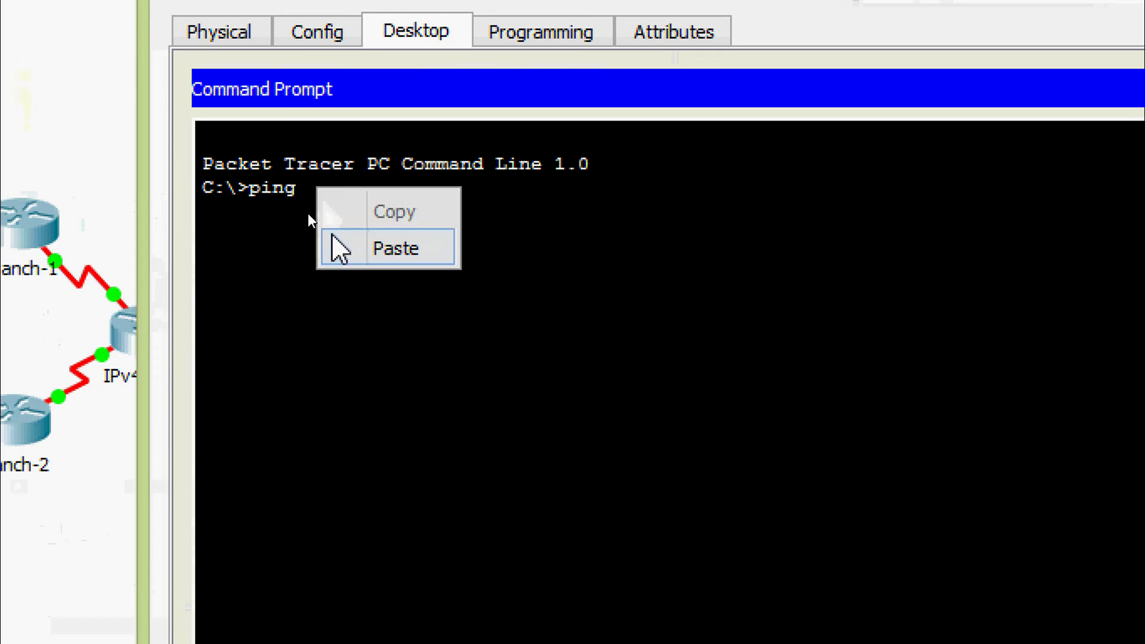
pyautogui.click(334, 245)
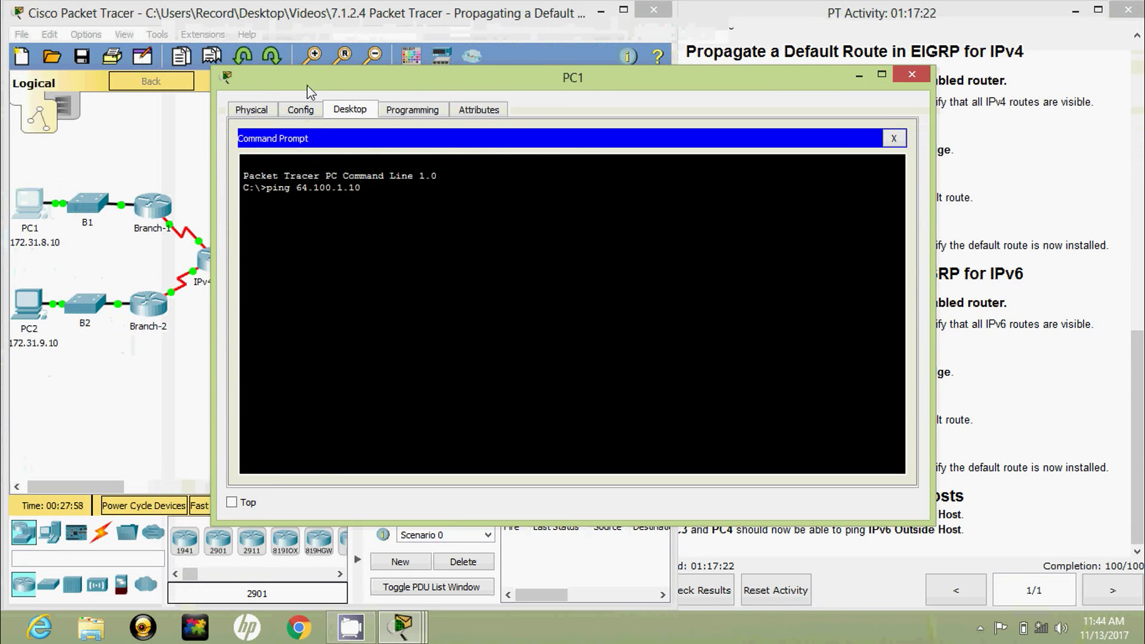
pyautogui.moveTo(307, 90); pyautogui.dragTo(497, 112)
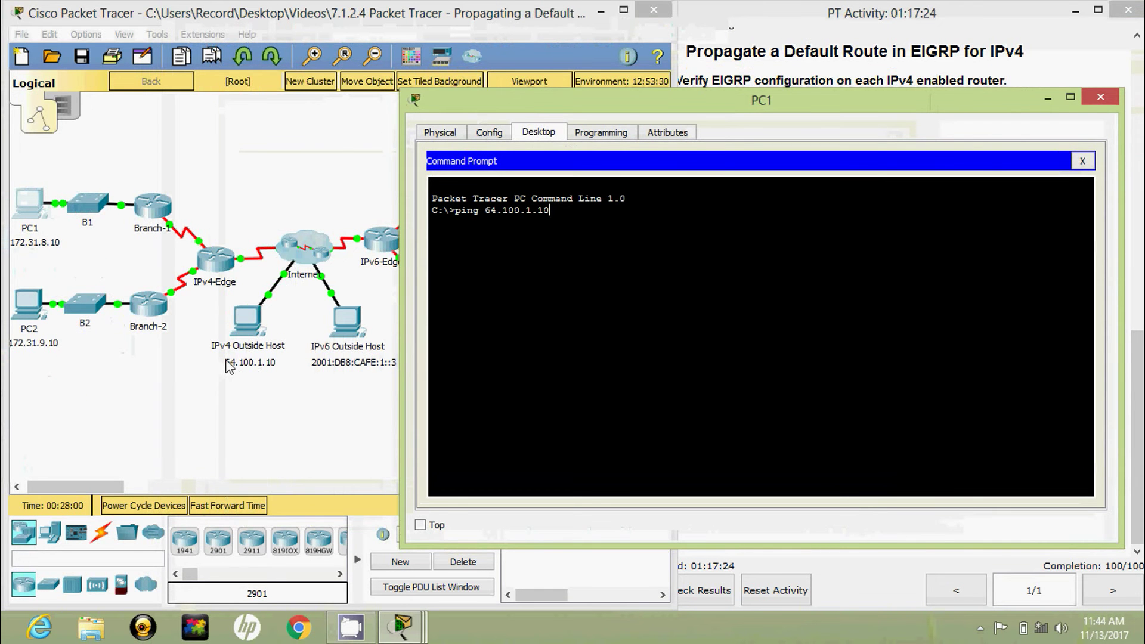
pyautogui.moveTo(412, 105); pyautogui.dragTo(282, 83)
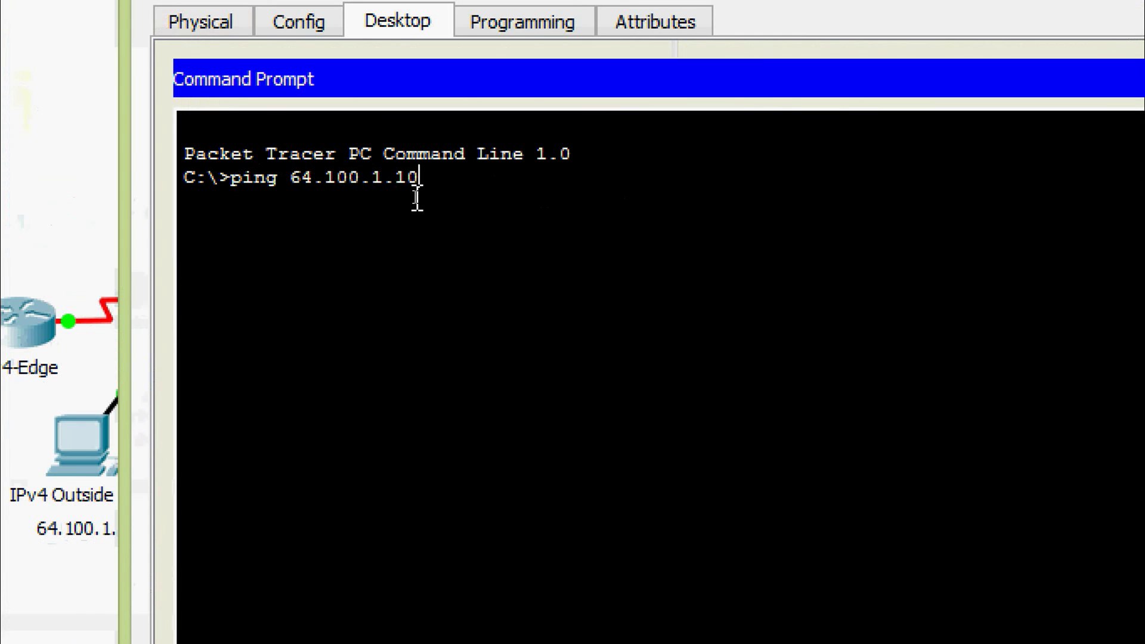
pyautogui.press('Return')
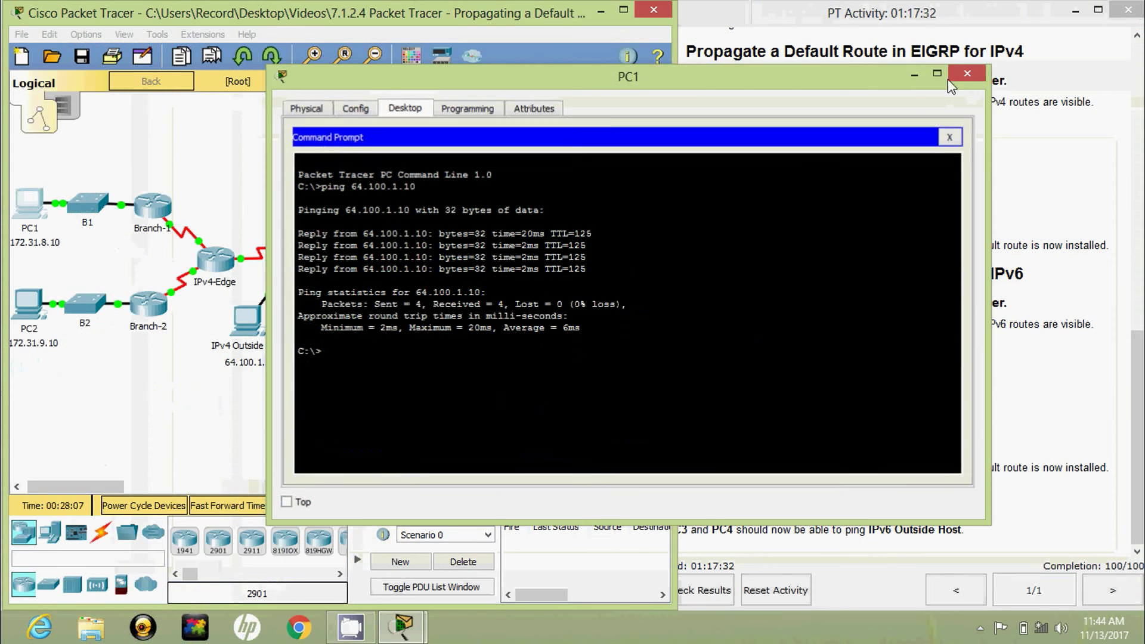
pyautogui.click(953, 76)
# - Open PC2's command prompt and ping the IPv4 Outside Host at 64.100.1.10
pyautogui.click(26, 305)
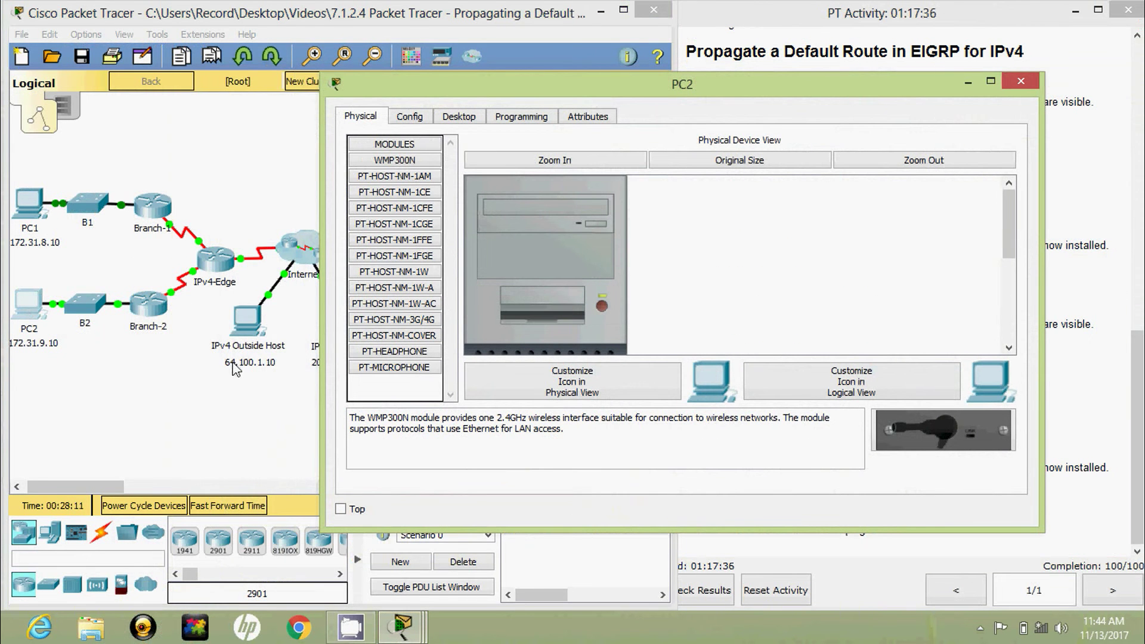
pyautogui.click(463, 118)
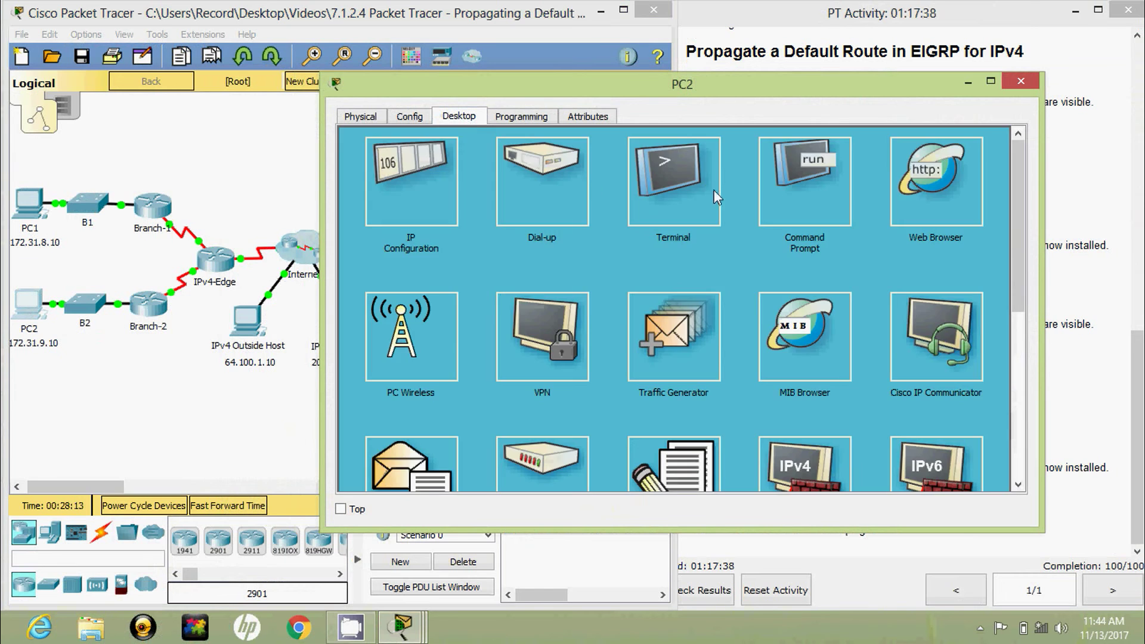
pyautogui.click(714, 189)
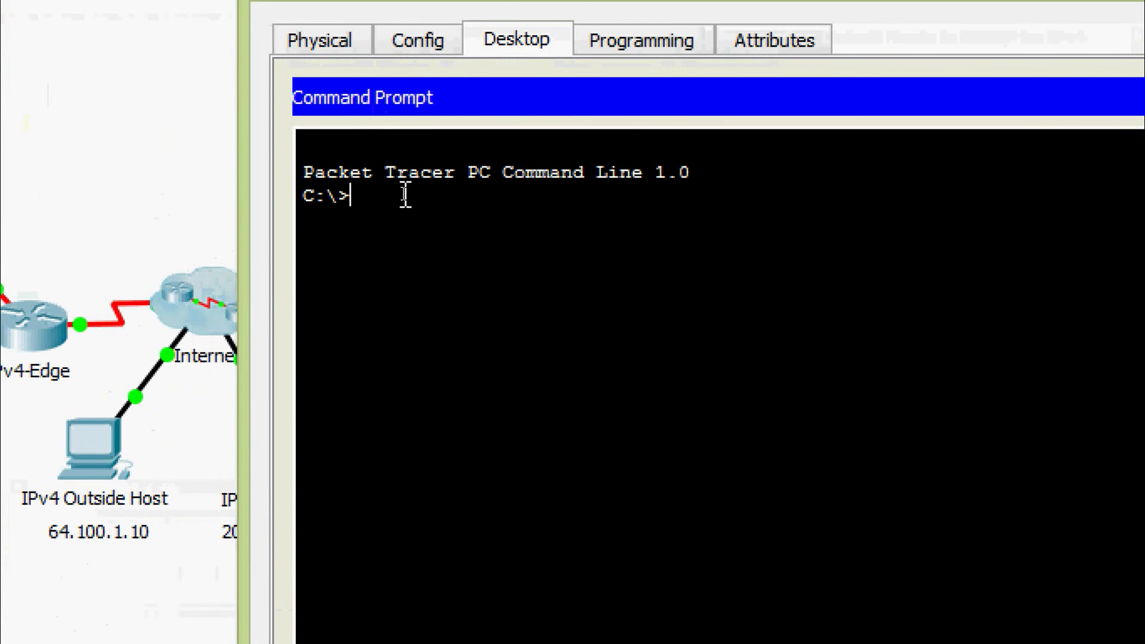
pyautogui.write('ping')
pyautogui.rightClick(518, 198)
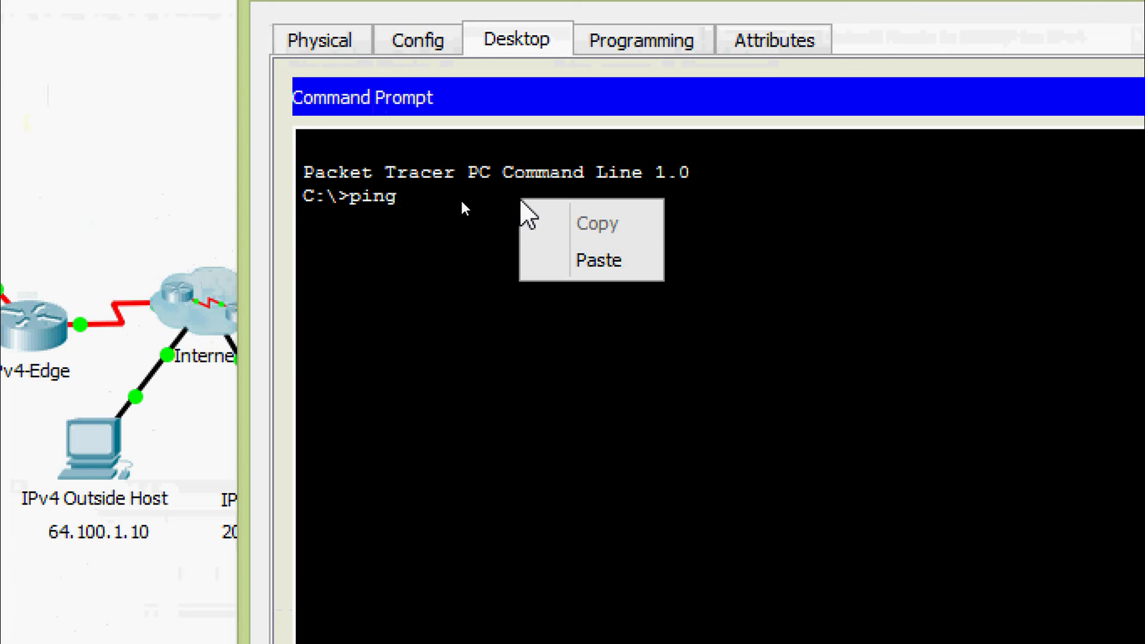
pyautogui.click(560, 261)
pyautogui.press('Return')
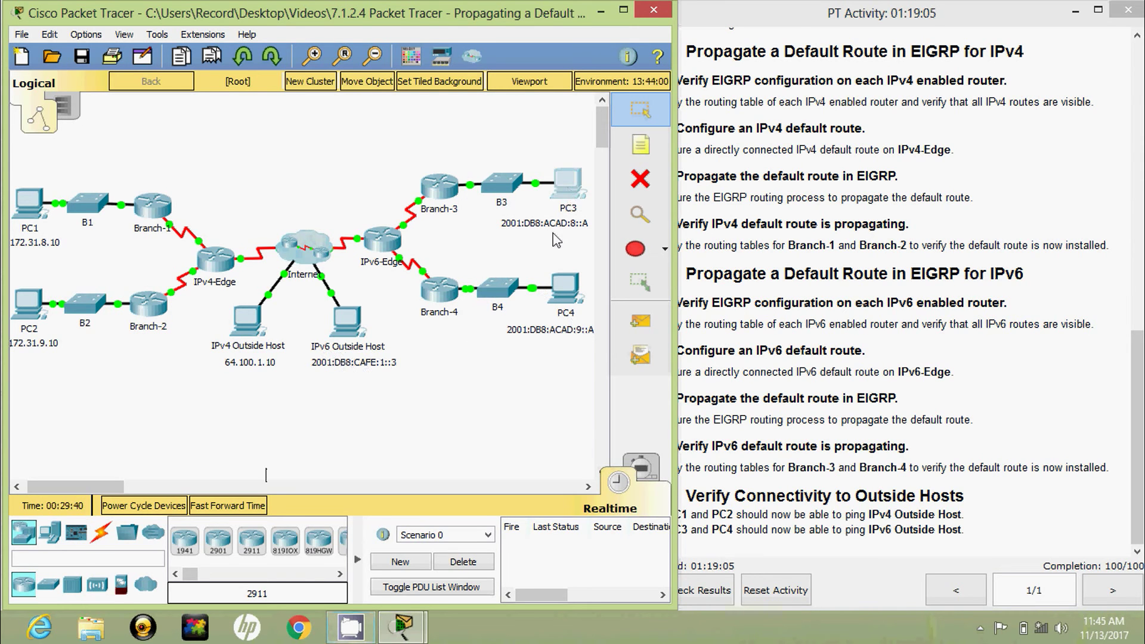
# - Ping the IPv6 Outside Host at 2001:DB8:CAFE:1::3 from PC3's command prompt, then close PC3's window
pyautogui.click(568, 184)
pyautogui.click(343, 115)
pyautogui.click(690, 173)
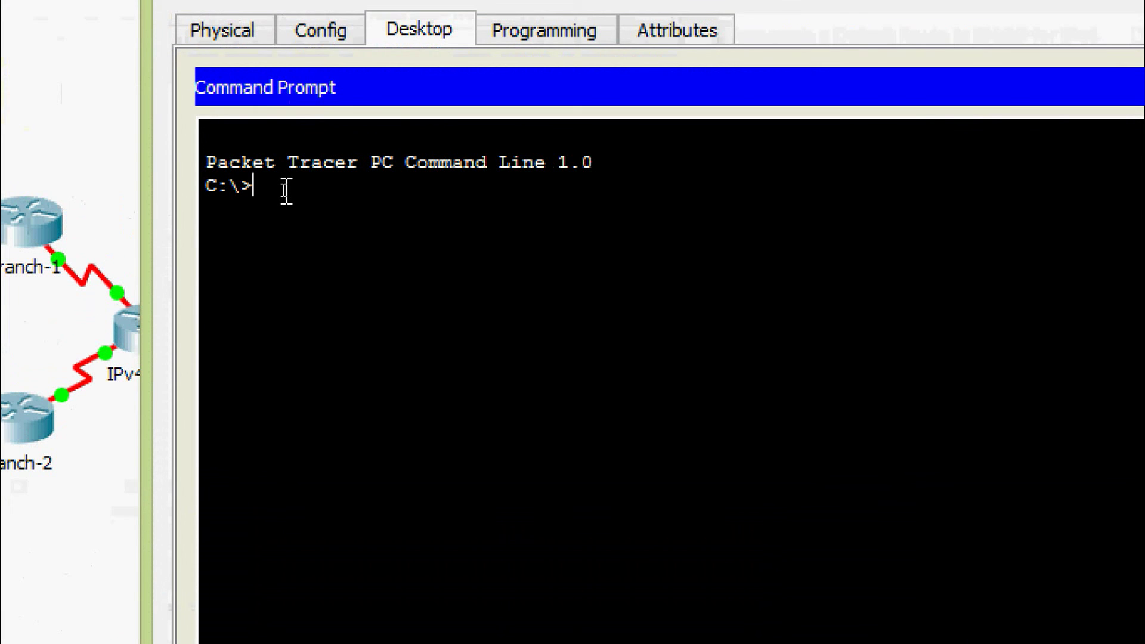
pyautogui.write('ping')
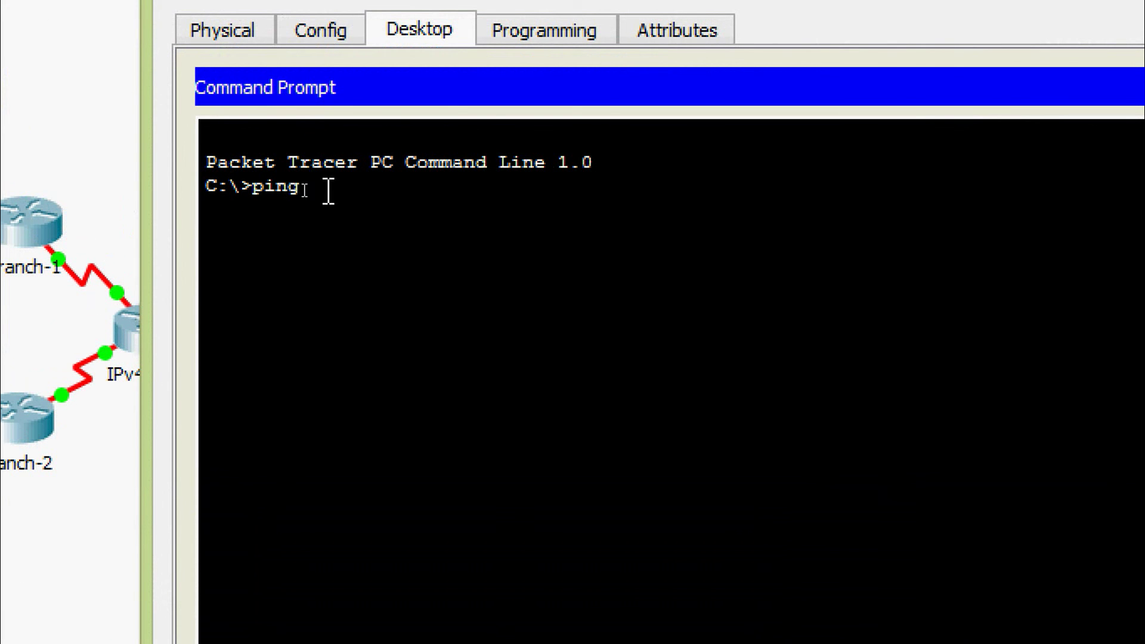
pyautogui.rightClick(329, 191)
pyautogui.click(362, 250)
pyautogui.press('Return')
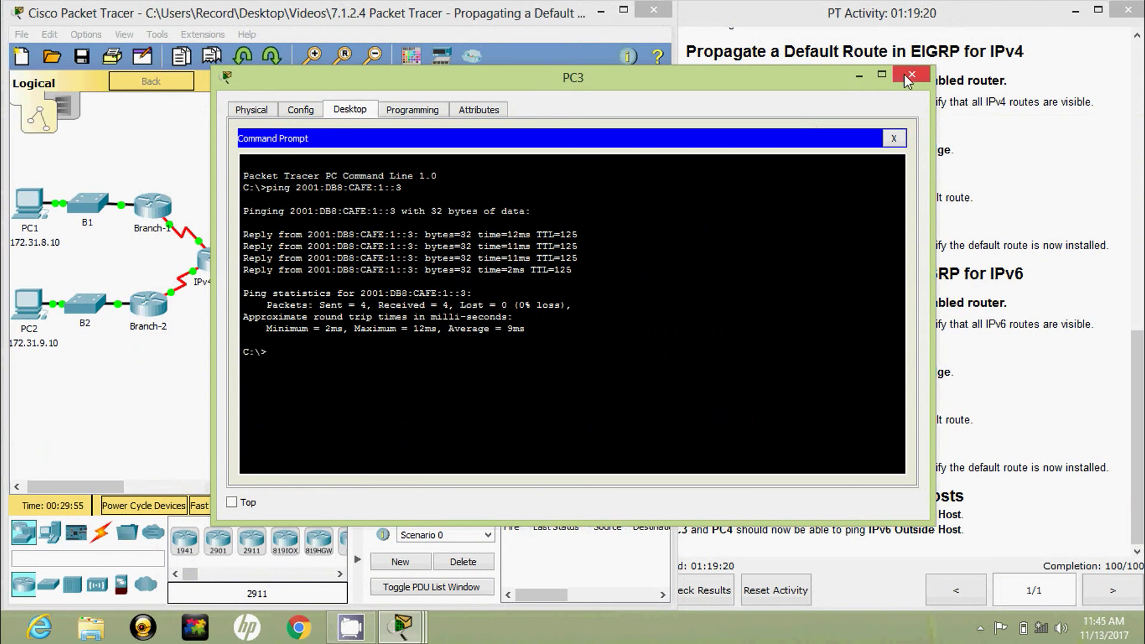
pyautogui.click(910, 76)
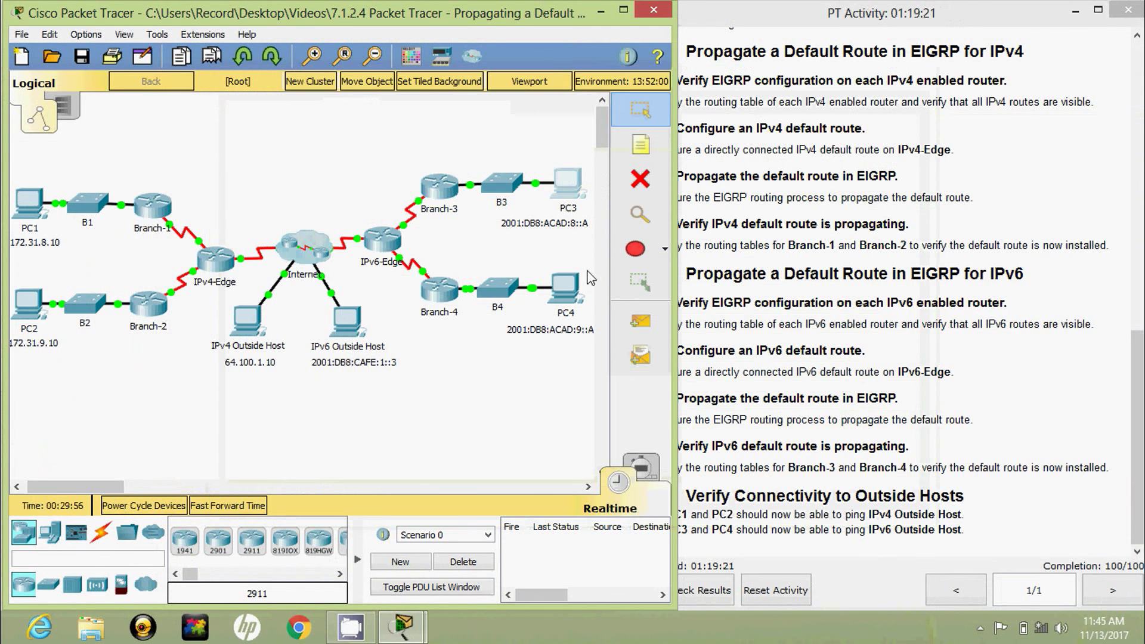
# - Open PC4's command prompt and ping the IPv6 Outside Host at 2001:DB8:CAFE:1::3
pyautogui.click(566, 289)
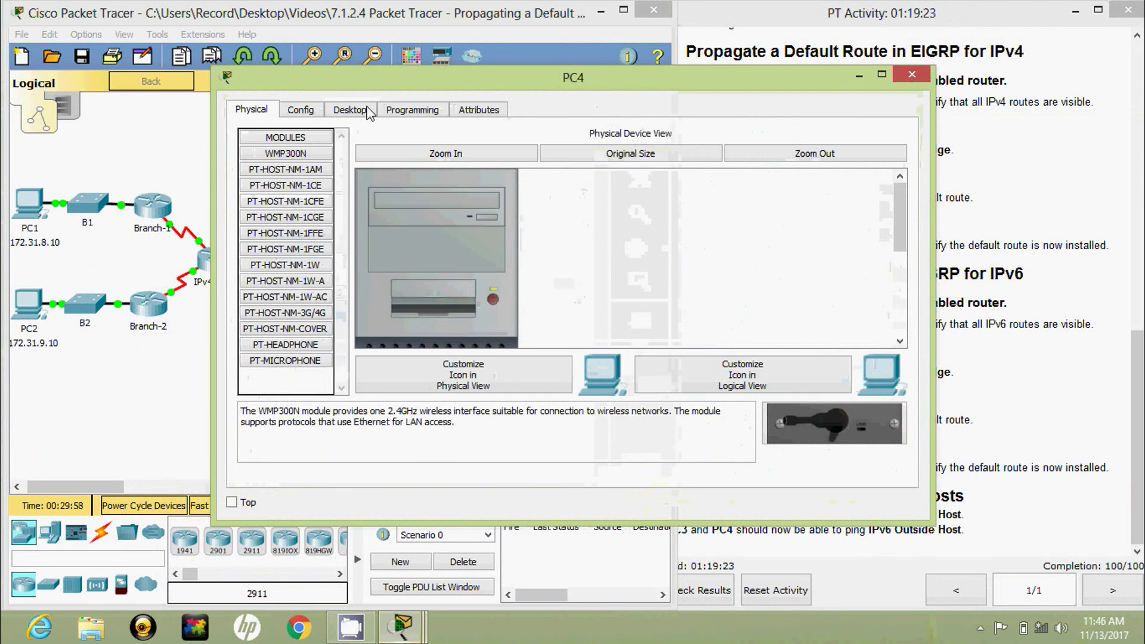
pyautogui.click(349, 110)
pyautogui.click(695, 161)
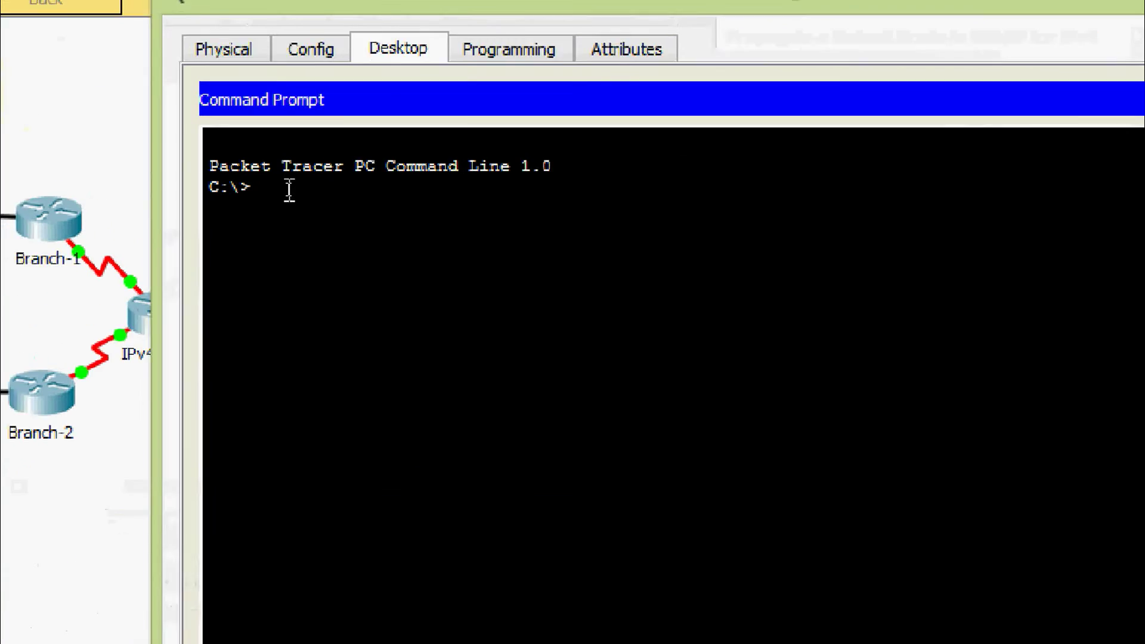
pyautogui.write('ping')
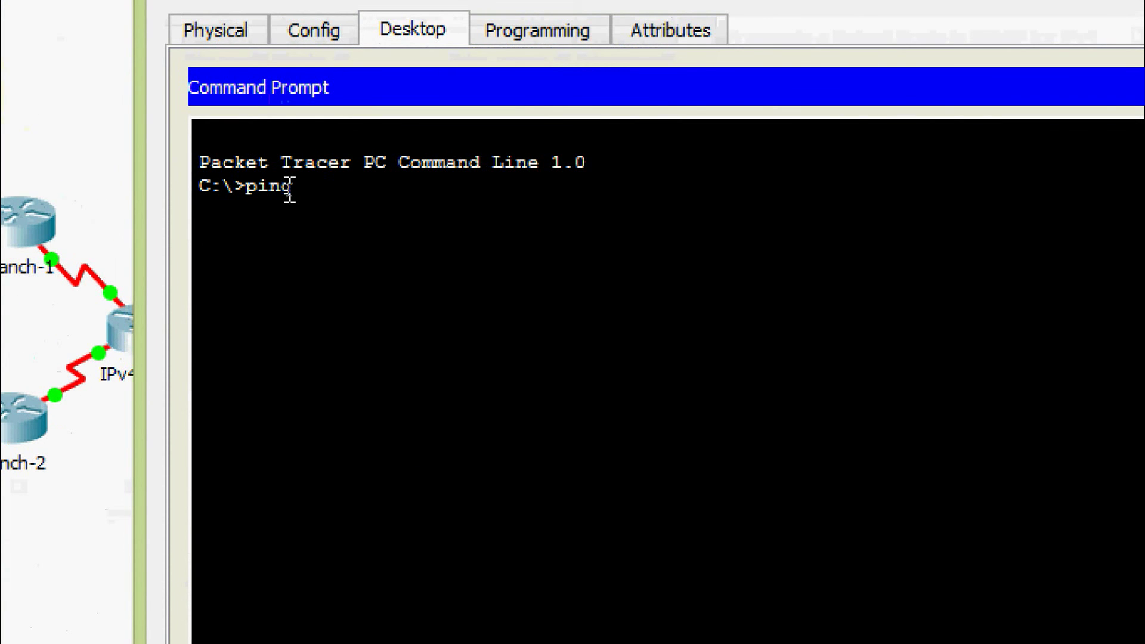
pyautogui.rightClick(333, 186)
pyautogui.click(370, 245)
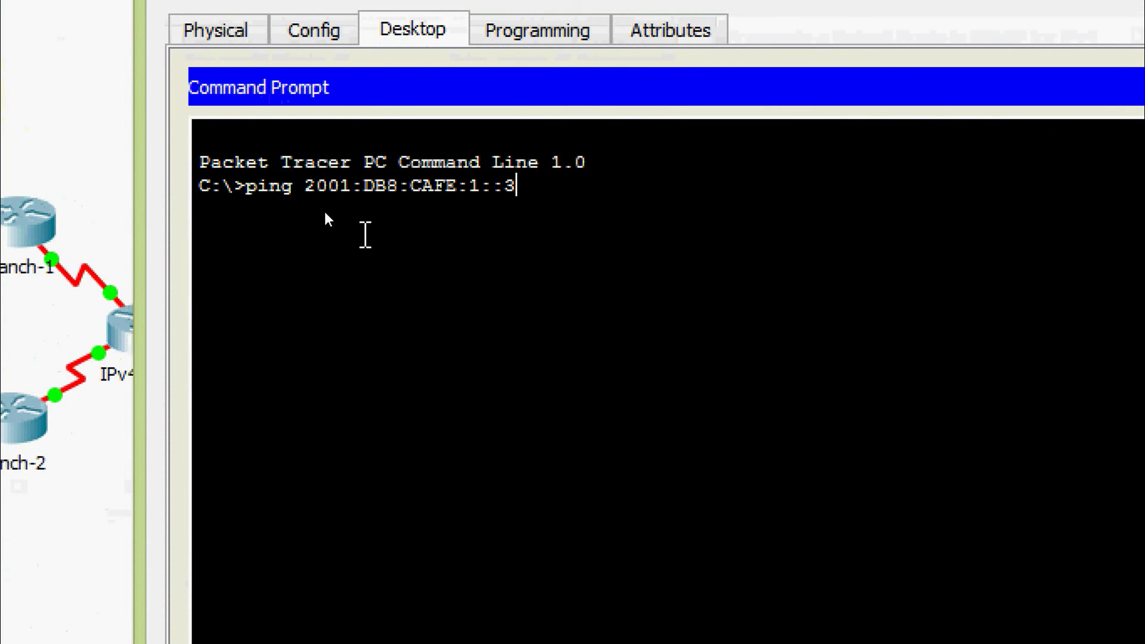
pyautogui.press('Return')
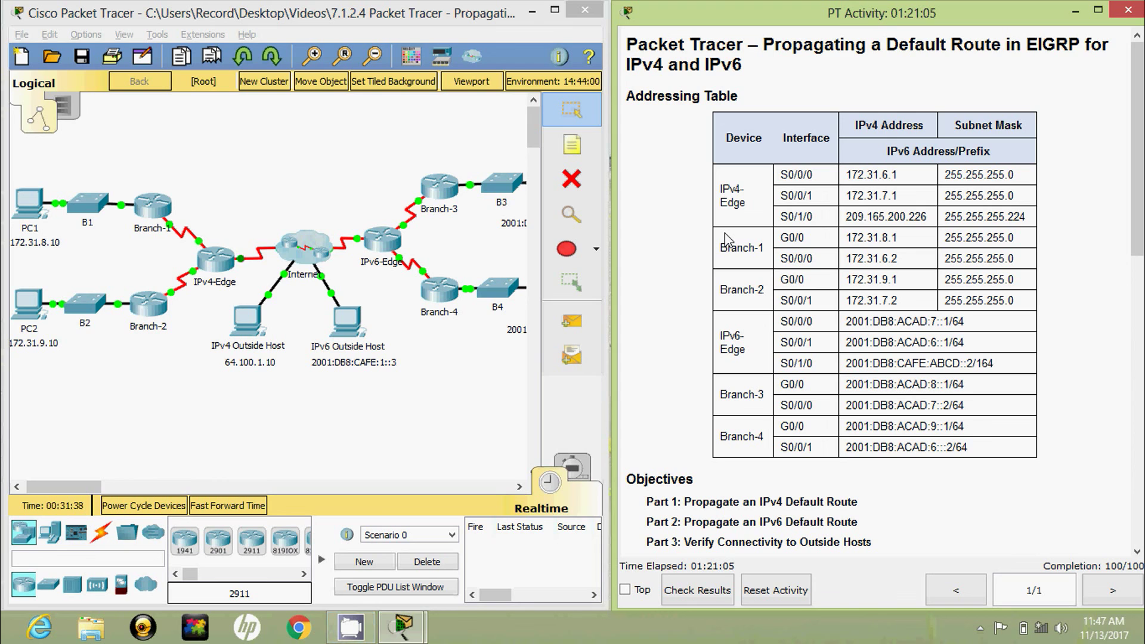
pyautogui.click(417, 138)
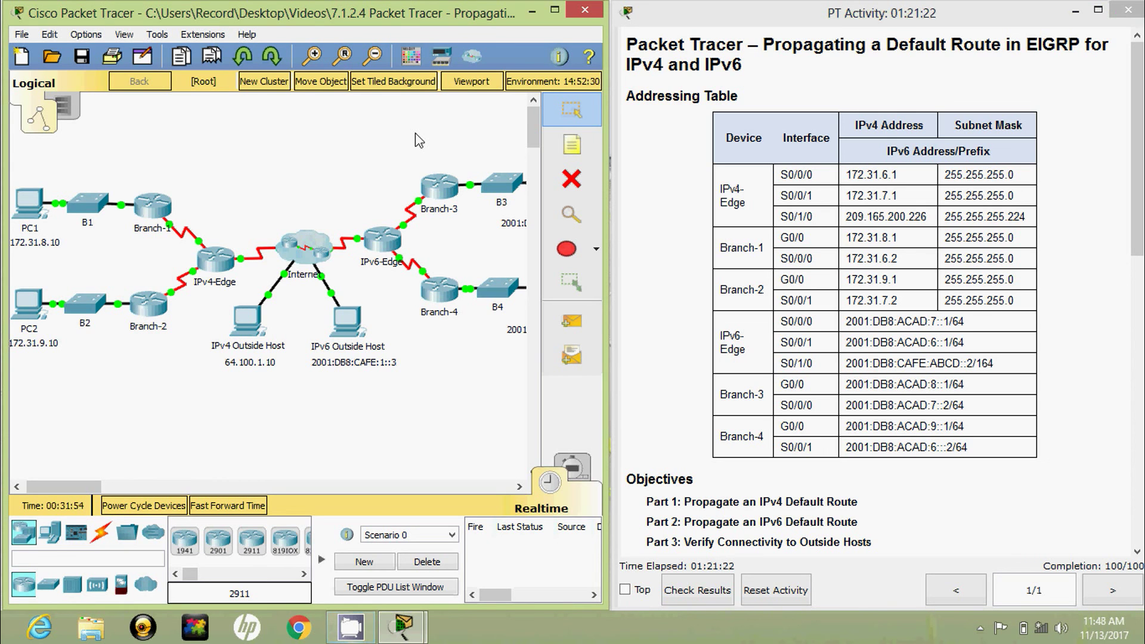